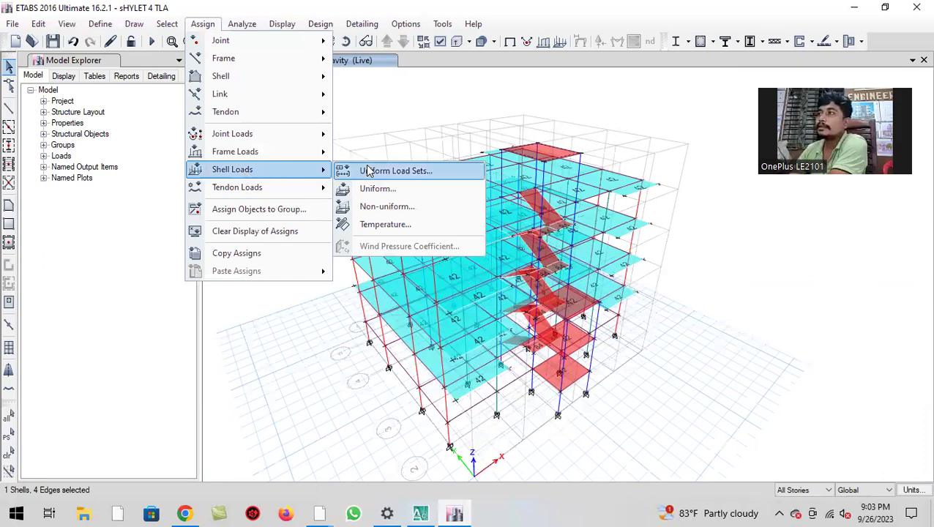
# - Assign a 105 lb/ft² uniform Live load in the gravity direction to the selected stair roof slab, replacing existing loads
pyautogui.click(377, 188)
pyautogui.click(282, 99)
pyautogui.click(282, 99)
pyautogui.doubleClick(173, 138)
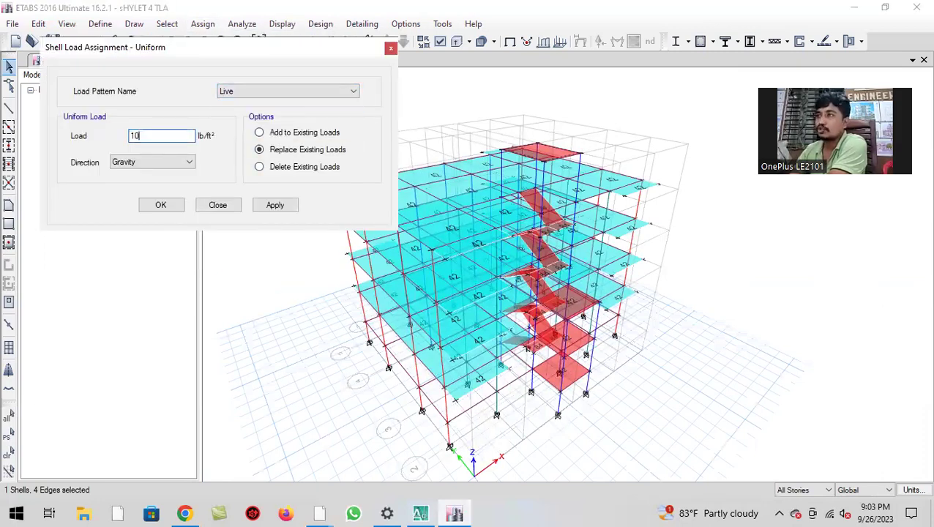
pyautogui.click(265, 206)
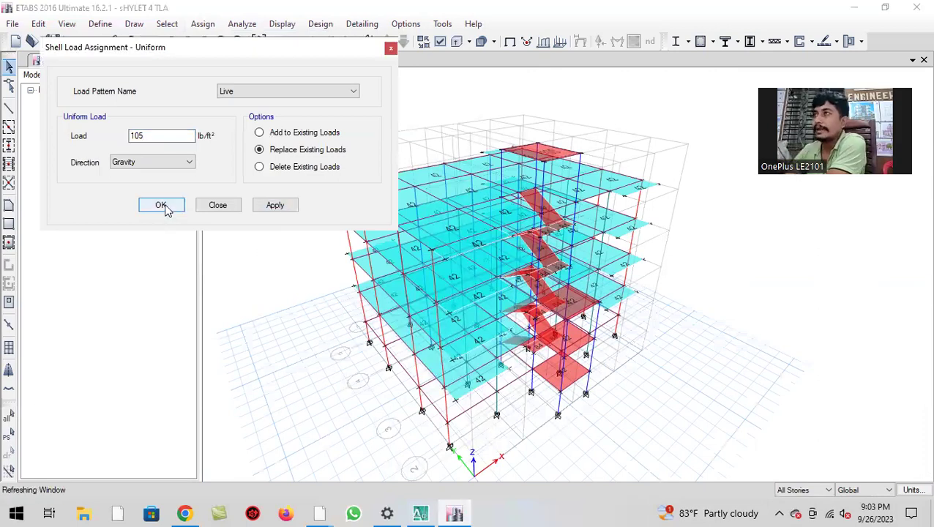
pyautogui.click(165, 210)
# - Display the plan view of the 1ST story
pyautogui.click(296, 41)
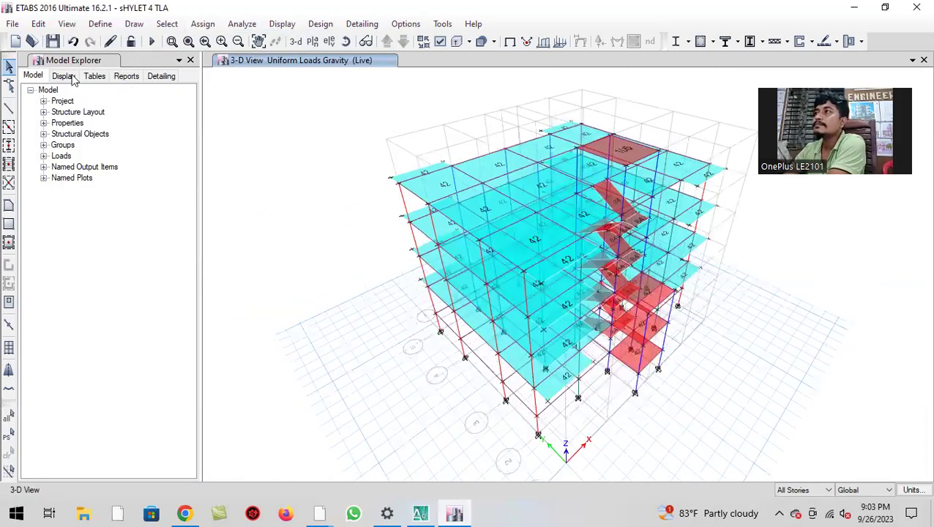
pyautogui.click(312, 42)
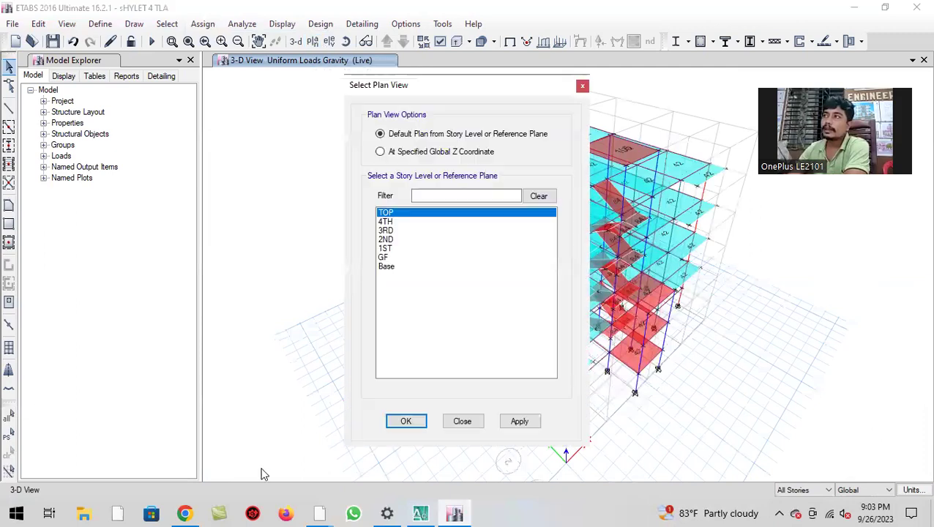
pyautogui.click(432, 257)
pyautogui.click(430, 249)
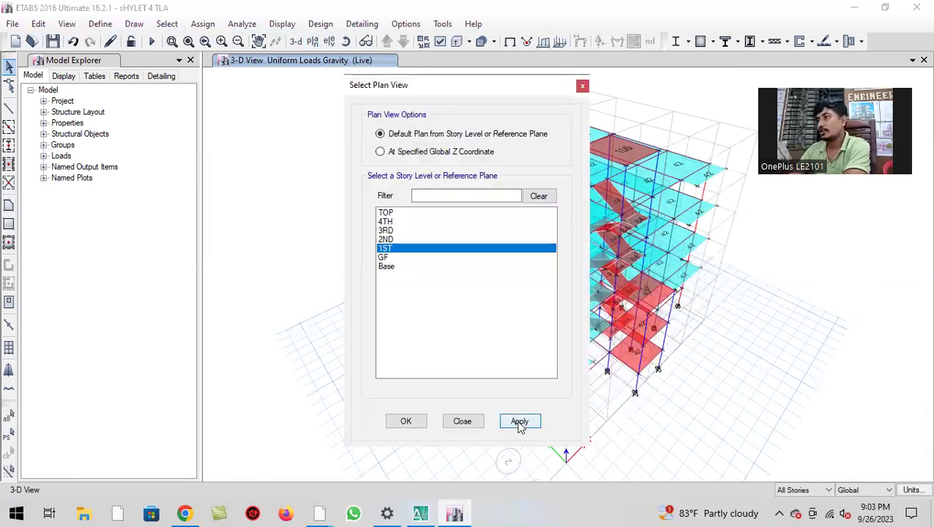
pyautogui.click(519, 421)
pyautogui.click(406, 421)
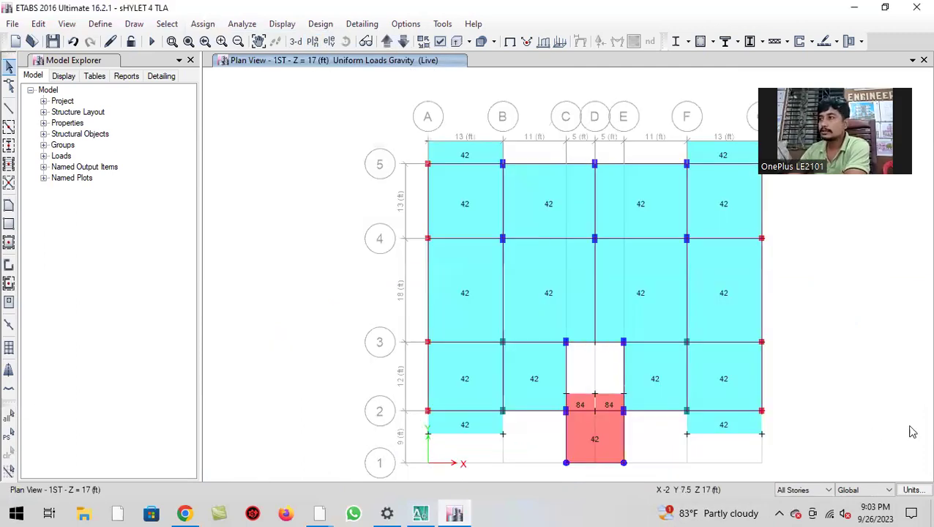
# - Select the slab panels between grids A and B, including both cantilevers, across all stories
pyautogui.click(481, 385)
pyautogui.click(481, 432)
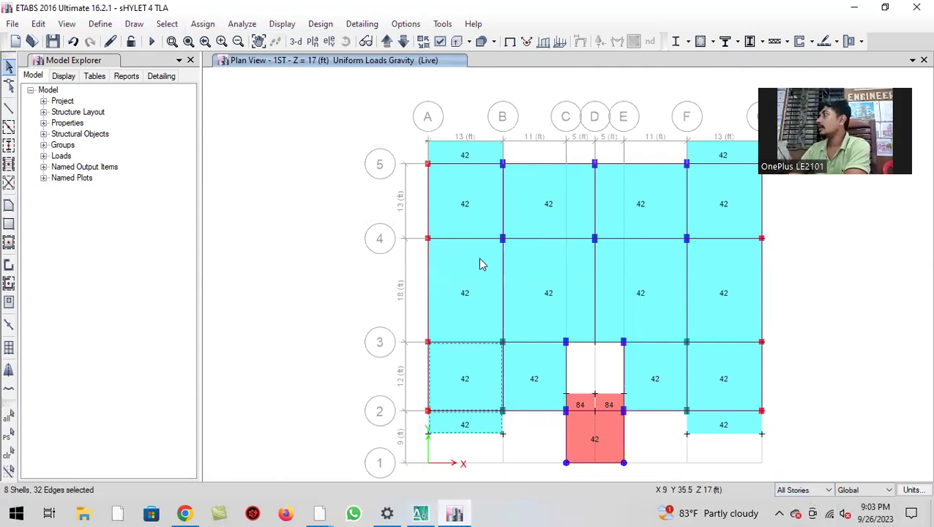
pyautogui.click(478, 286)
pyautogui.click(475, 219)
pyautogui.click(467, 154)
# - Add the remaining blue slab panels between grids B and G to the selection, including the two cantilevers between F and G
pyautogui.click(585, 198)
pyautogui.click(622, 204)
pyautogui.click(723, 152)
pyautogui.click(718, 218)
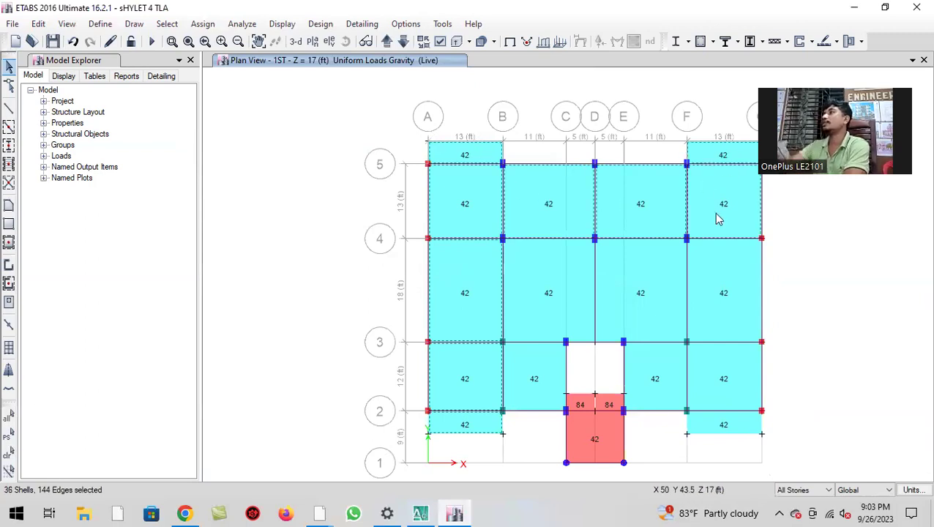
pyautogui.click(555, 293)
pyautogui.click(677, 288)
pyautogui.click(726, 283)
pyautogui.click(723, 382)
pyautogui.click(525, 383)
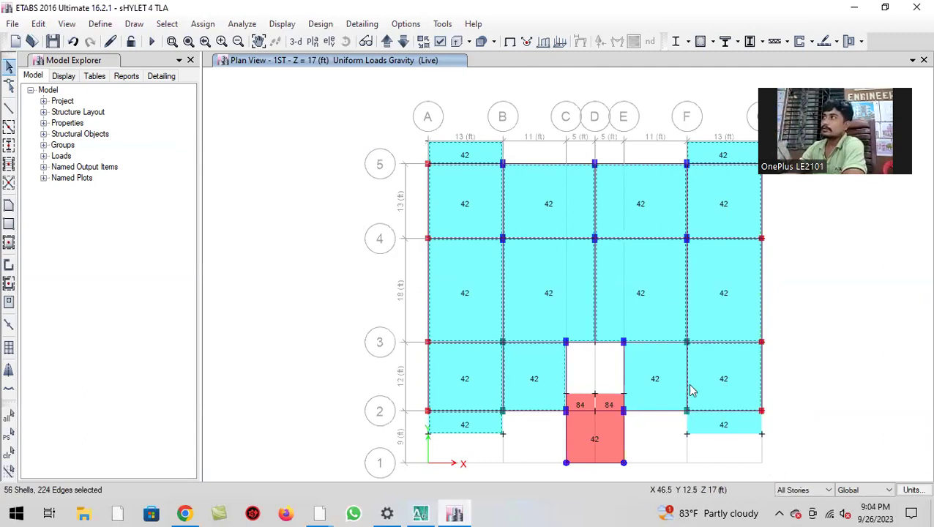
pyautogui.click(723, 426)
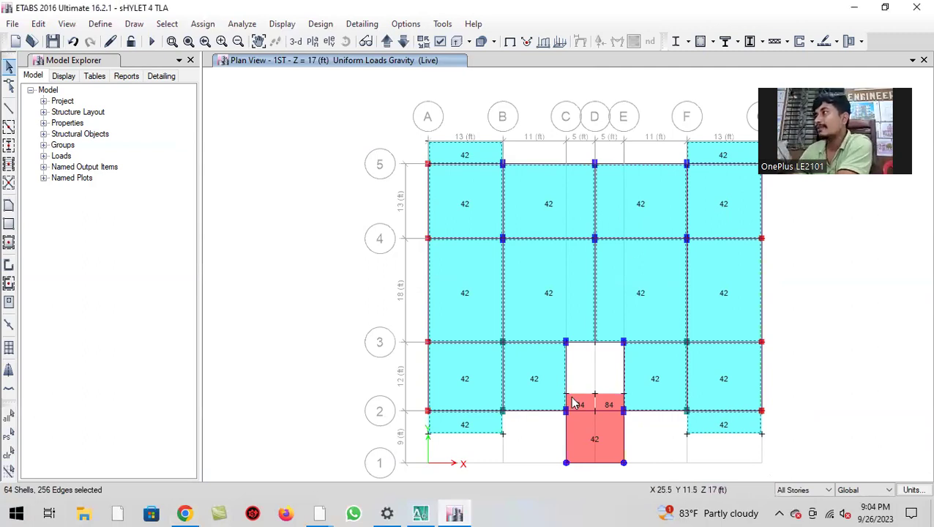
# - Go up to the TOP story plan, limit selection to One Story, and add the stair roof slab to the selection
pyautogui.click(386, 42)
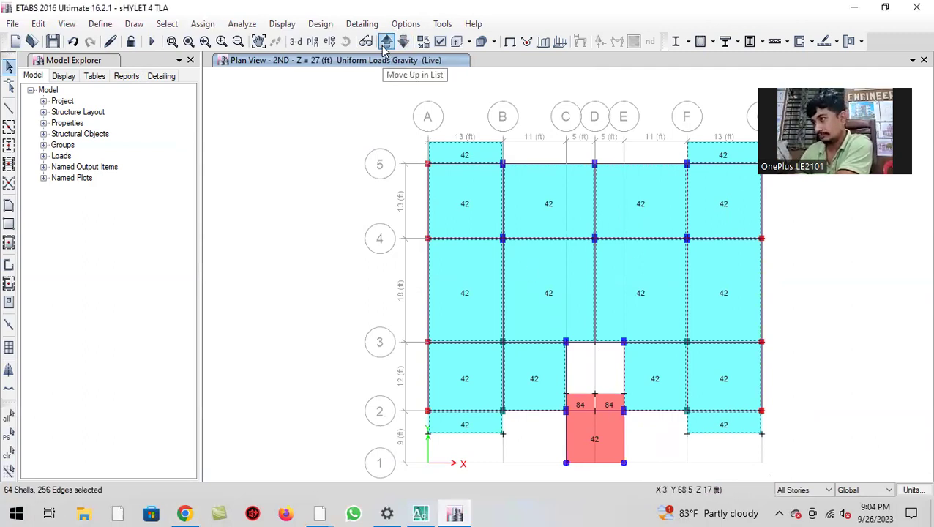
pyautogui.click(386, 42)
pyautogui.click(386, 42)
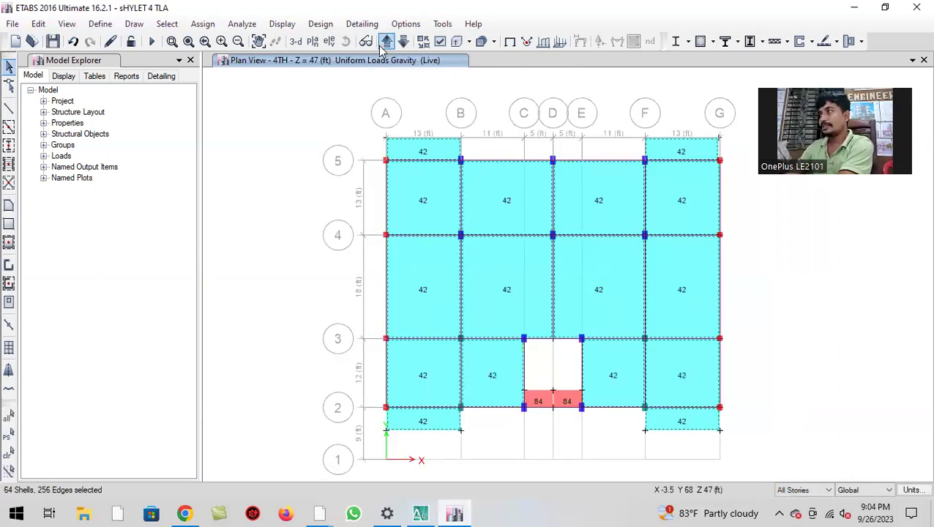
pyautogui.click(386, 41)
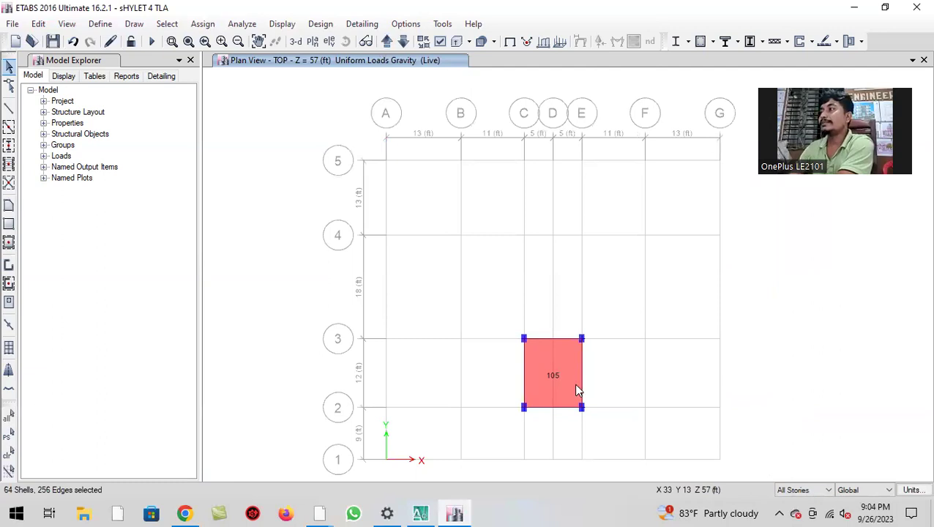
pyautogui.click(804, 489)
pyautogui.click(795, 501)
pyautogui.click(554, 366)
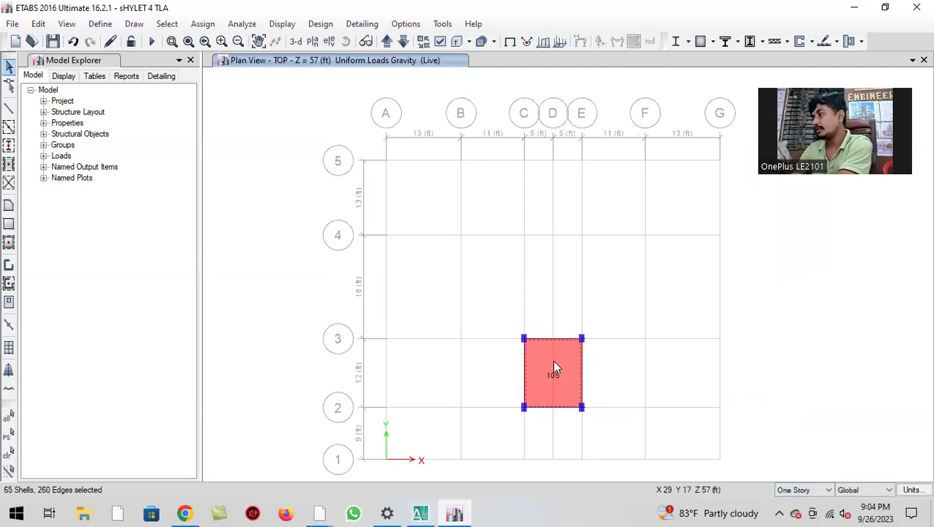
# - In the 3-D view, add the three red slabs in front of the lower stair flights to the selection
pyautogui.click(296, 42)
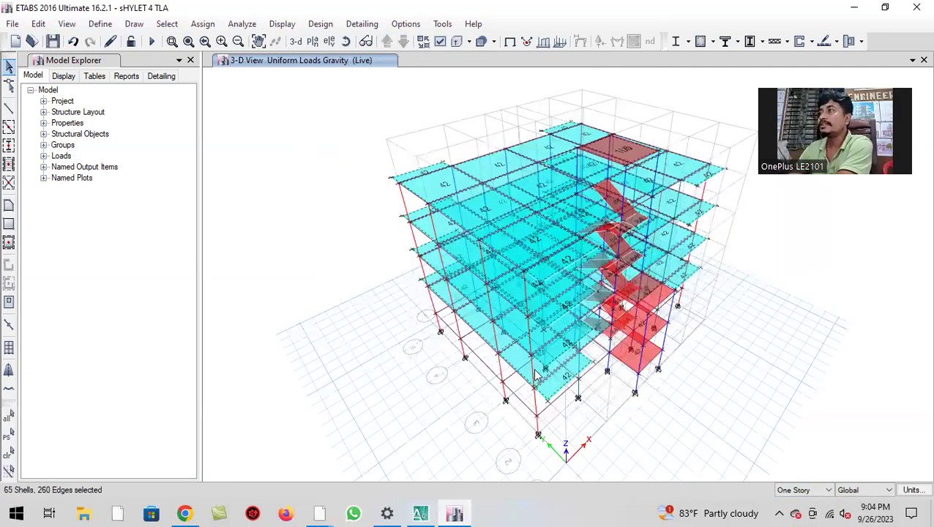
pyautogui.scroll(5, 672, 367)
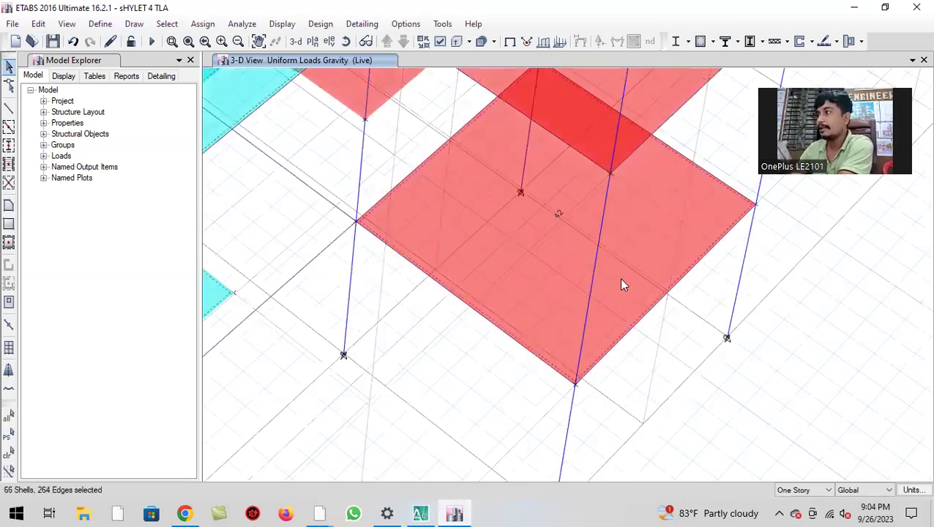
pyautogui.click(641, 448)
pyautogui.scroll(-5, 641, 448)
pyautogui.scroll(3, 677, 217)
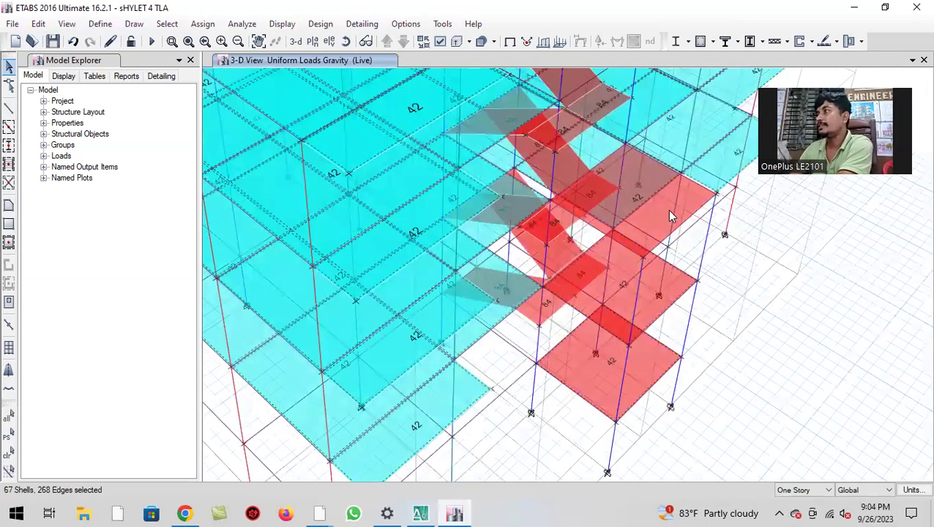
pyautogui.click(663, 210)
pyautogui.scroll(-4, 586, 322)
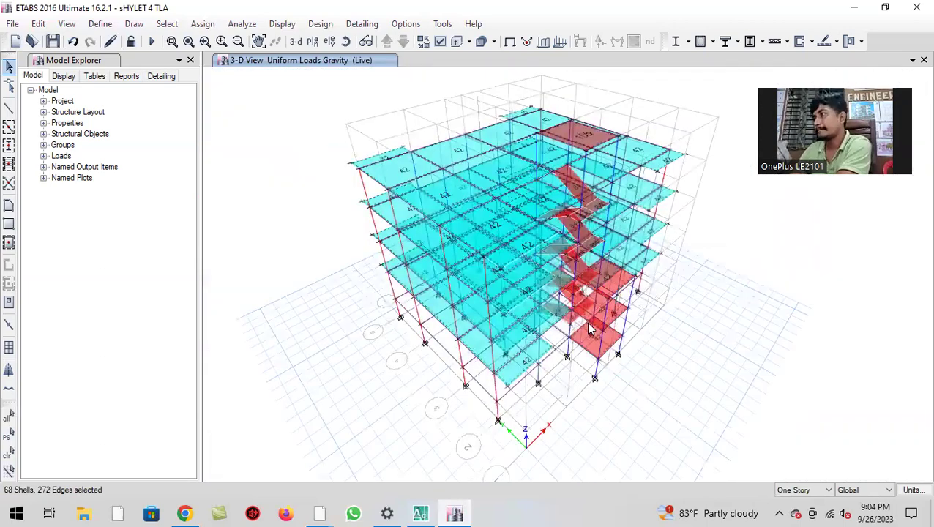
# - Assign auto cookie-cut floor meshing to the selected shells, with meshing at beams, wall edges and visible grids and a 12 in maximum element size
pyautogui.click(203, 24)
pyautogui.moveTo(272, 175)
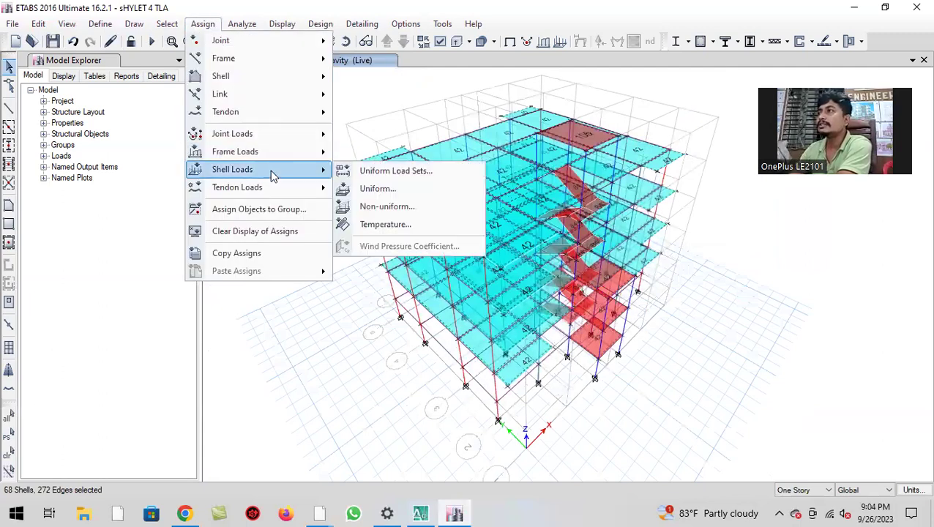
pyautogui.moveTo(272, 82)
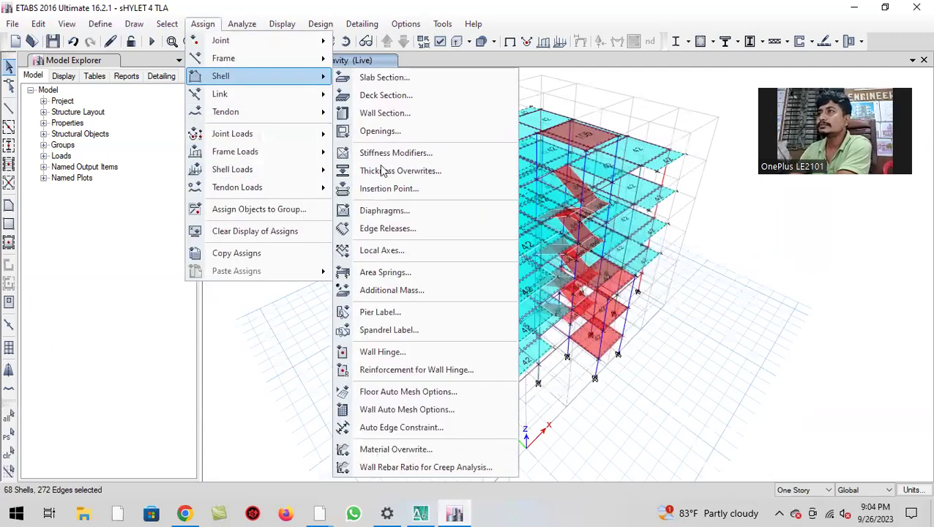
pyautogui.click(408, 393)
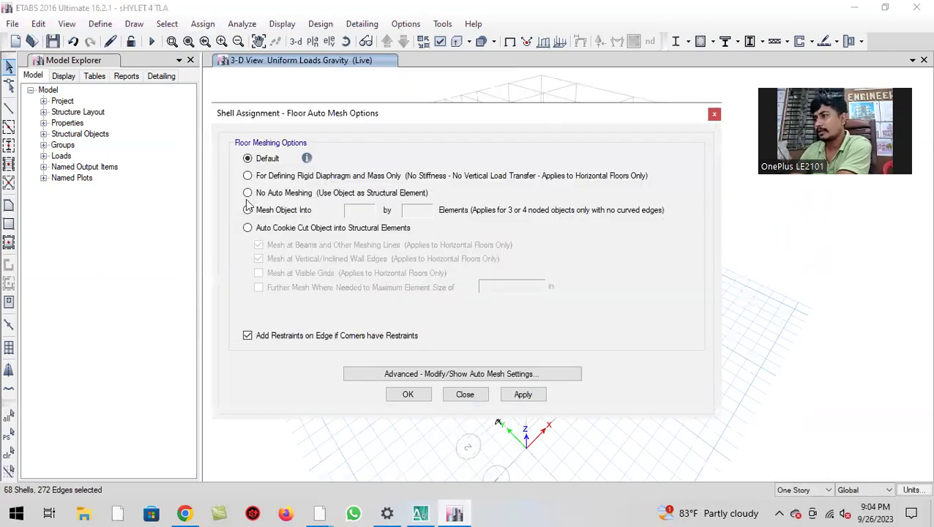
pyautogui.click(248, 227)
pyautogui.click(258, 287)
pyautogui.doubleClick(509, 289)
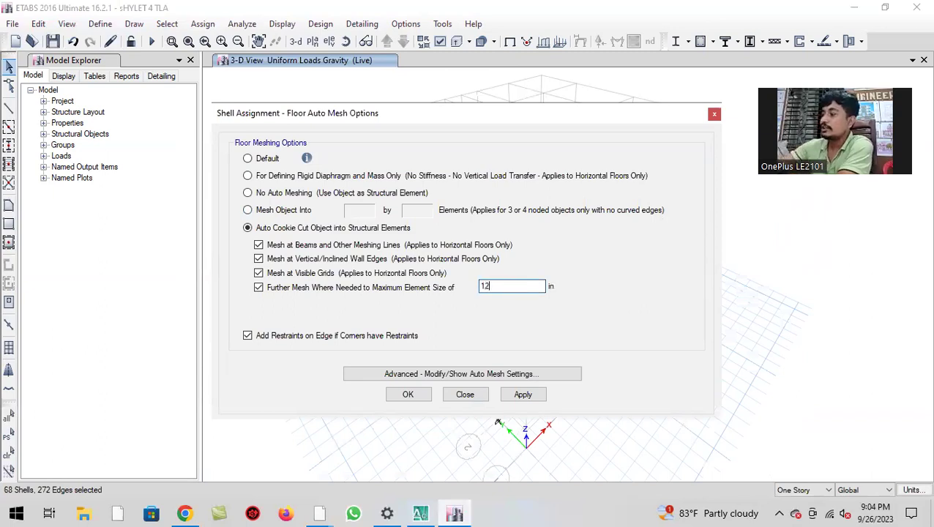
pyautogui.click(528, 395)
pyautogui.click(408, 395)
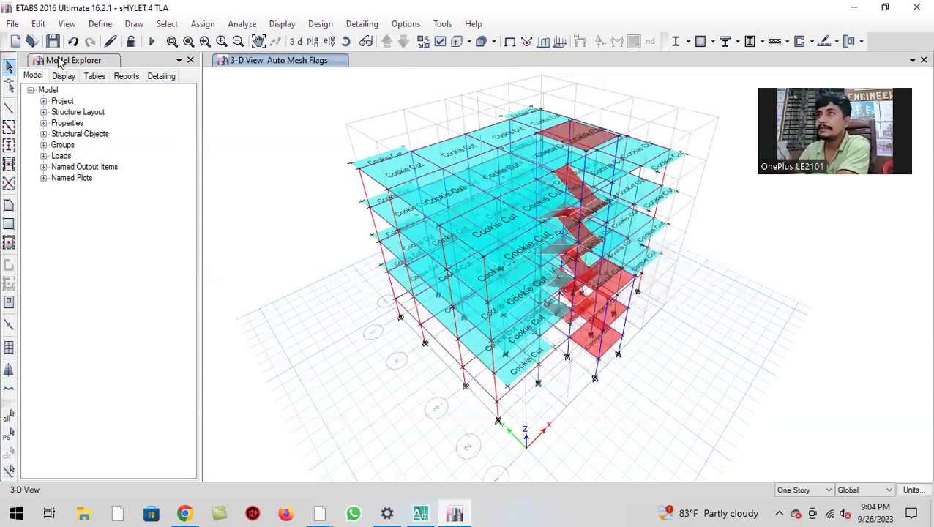
# - Check the meshing assignments around the building in 3-D and save the model
pyautogui.click(345, 41)
pyautogui.moveTo(354, 392); pyautogui.dragTo(257, 310)
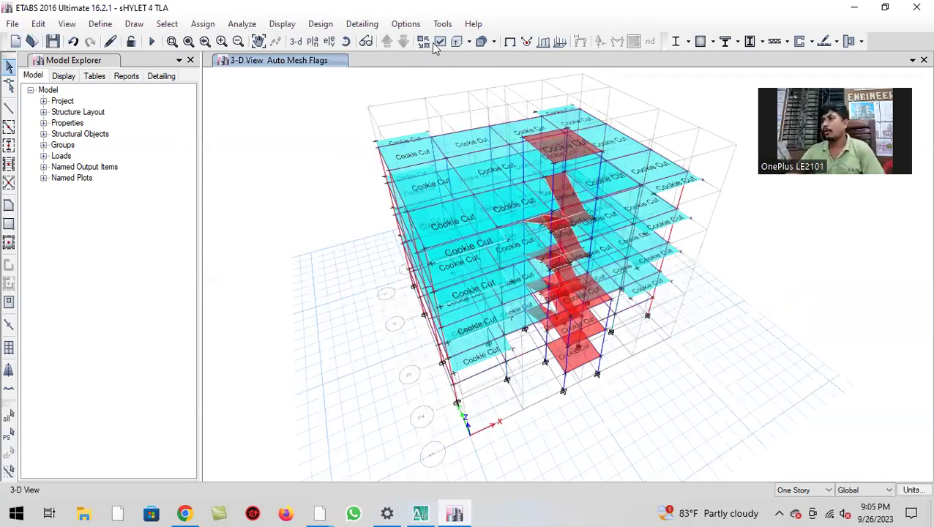
pyautogui.moveTo(339, 380); pyautogui.dragTo(375, 375)
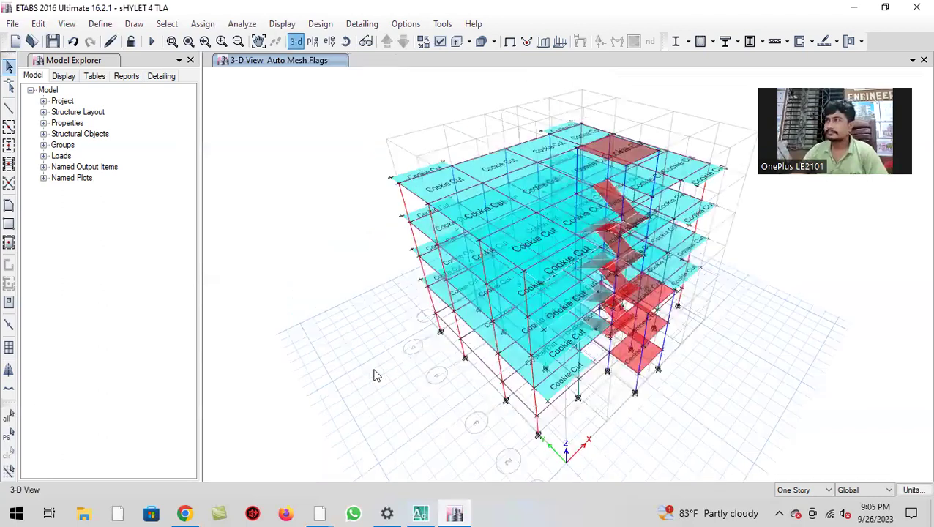
pyautogui.click(53, 42)
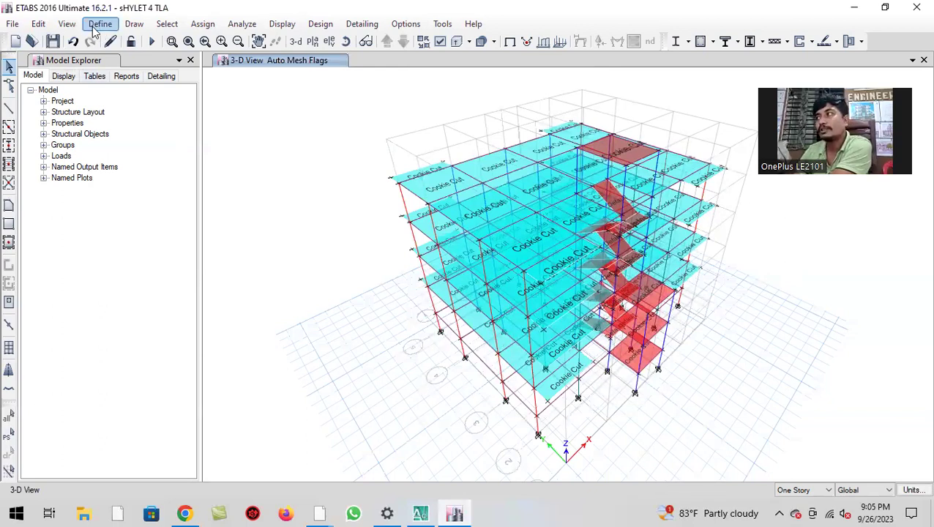
# - Restrict the EQX seismic load pattern to the X direction only, without any eccentricity or Y-direction cases
pyautogui.click(93, 26)
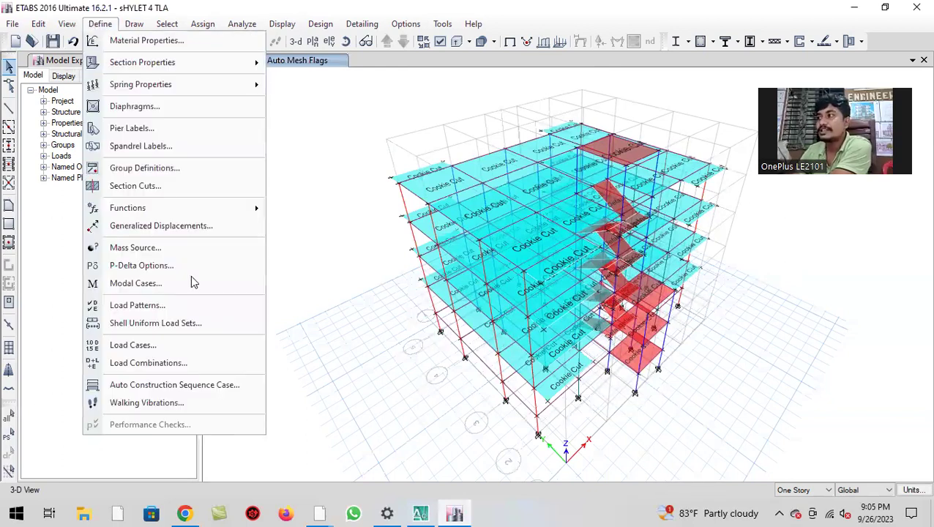
pyautogui.click(227, 309)
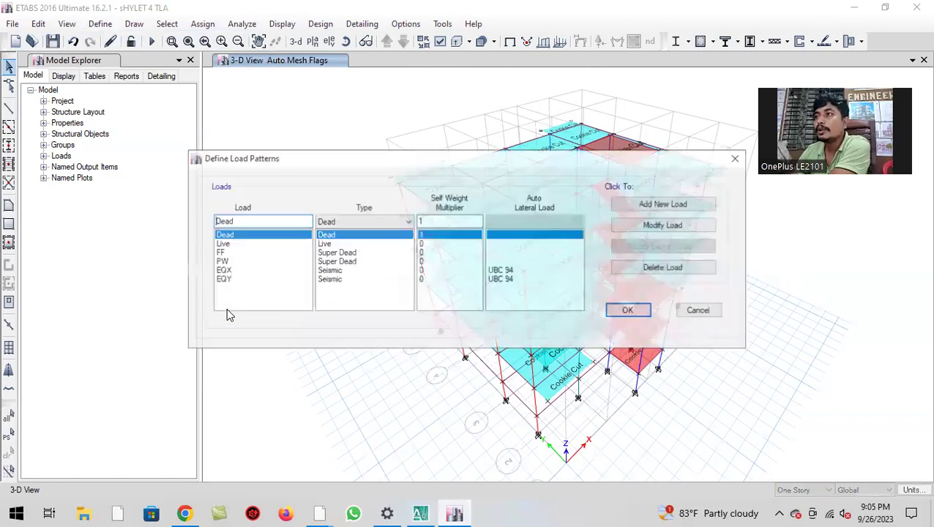
pyautogui.click(347, 271)
pyautogui.click(631, 246)
pyautogui.click(313, 179)
pyautogui.click(316, 192)
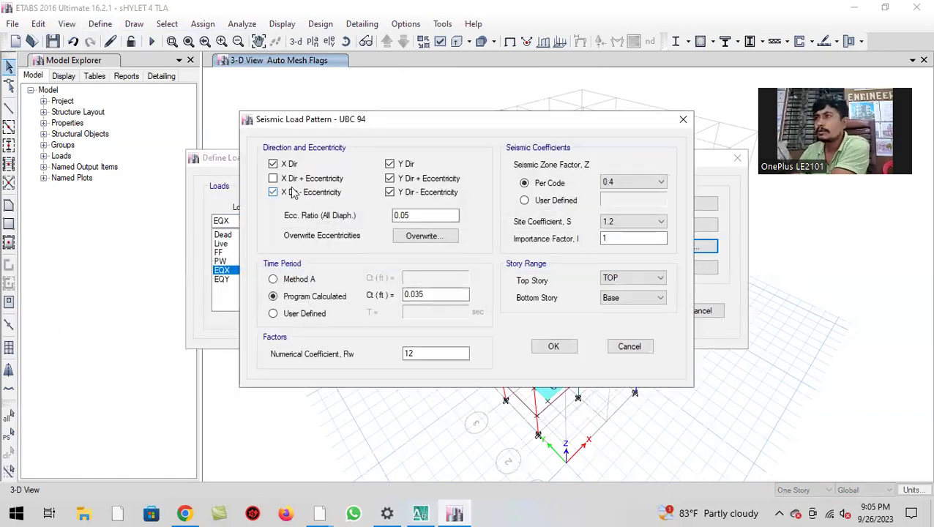
pyautogui.click(406, 164)
pyautogui.click(404, 179)
pyautogui.click(400, 198)
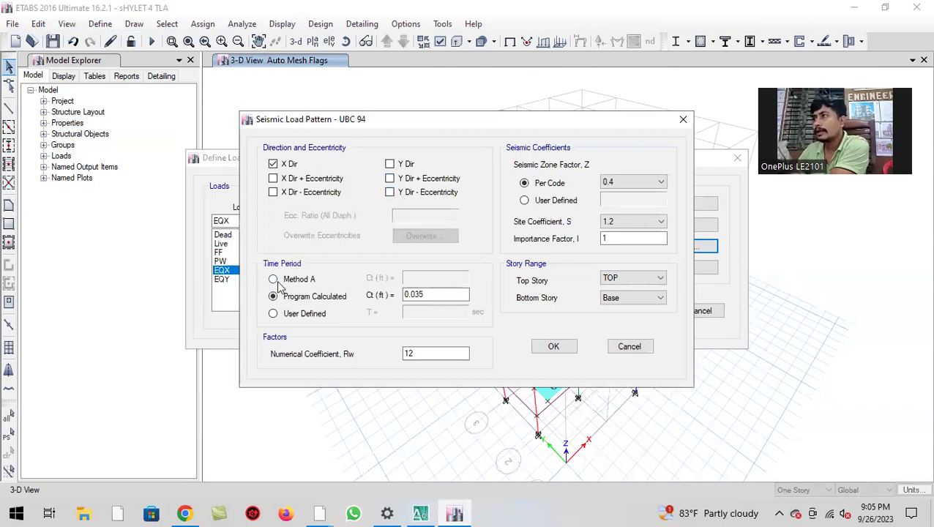
# - Set EQX to time period Method A with Ct 0.031, numerical coefficient Rw 8 and per-code zone factor Z 0.15
pyautogui.click(273, 279)
pyautogui.click(449, 277)
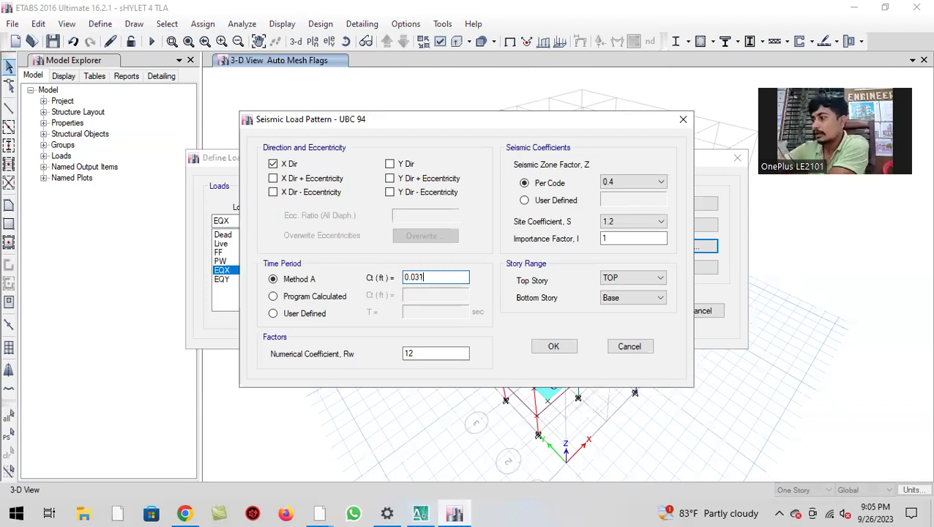
pyautogui.doubleClick(423, 353)
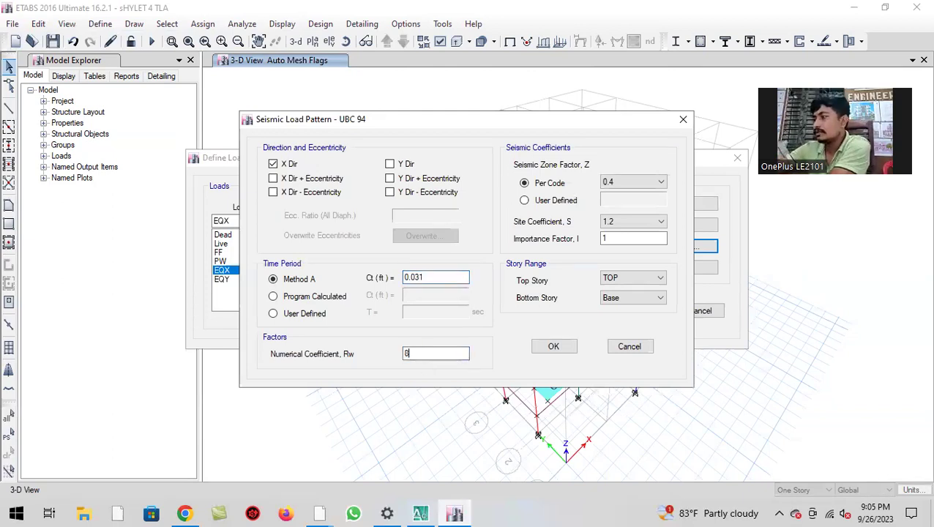
pyautogui.click(631, 185)
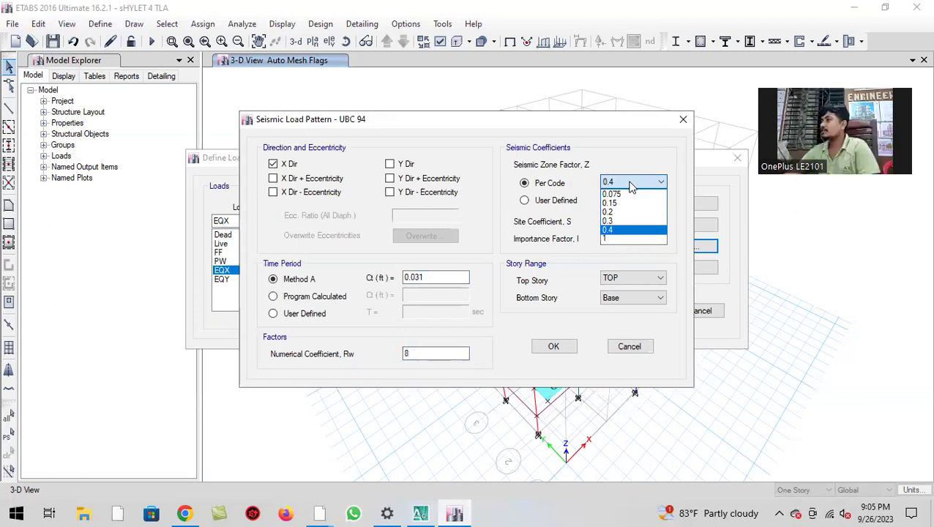
pyautogui.click(621, 203)
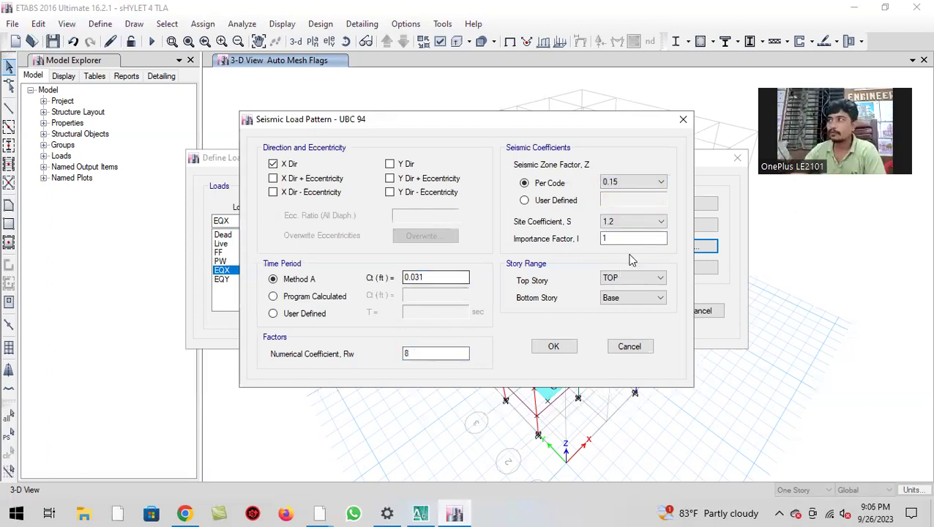
pyautogui.press('Tab')
pyautogui.press('Tab')
pyautogui.click(558, 346)
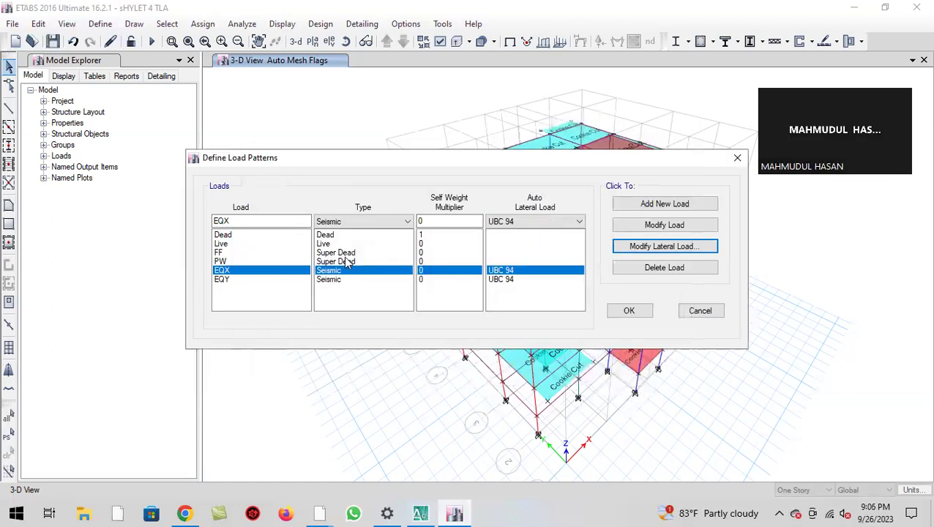
# - Restrict the EQY seismic load pattern to the Y direction only, without any eccentricity or X-direction cases
pyautogui.click(345, 285)
pyautogui.click(615, 246)
pyautogui.click(302, 178)
pyautogui.click(292, 164)
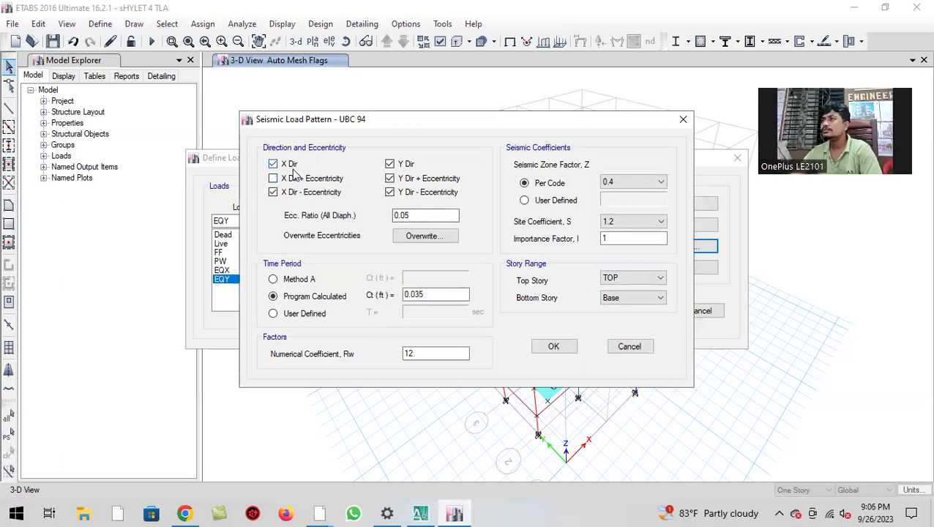
pyautogui.click(293, 192)
pyautogui.click(401, 180)
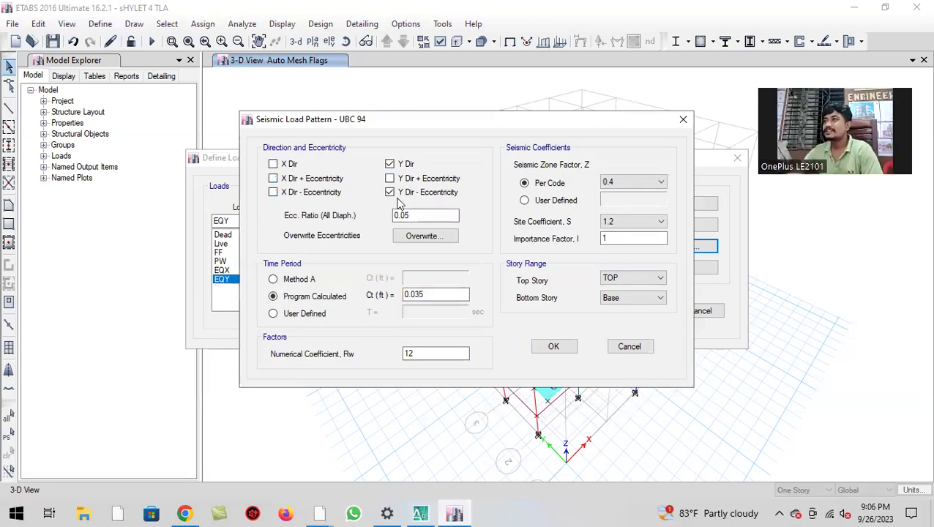
pyautogui.click(399, 193)
# - Set EQY to time period Method A with Ct 0.031 and numerical coefficient Rw 8
pyautogui.click(290, 279)
pyautogui.click(433, 278)
pyautogui.press('BackSpace')
pyautogui.write('1')
pyautogui.doubleClick(424, 353)
pyautogui.write('8')
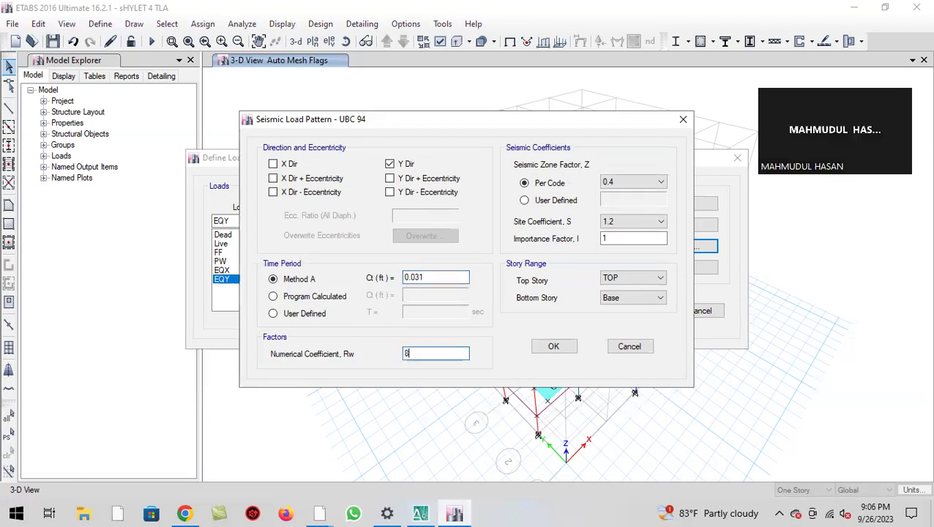
# - Set EQY's per-code seismic zone factor Z to 0.15, accept the load patterns and save the model
pyautogui.click(654, 182)
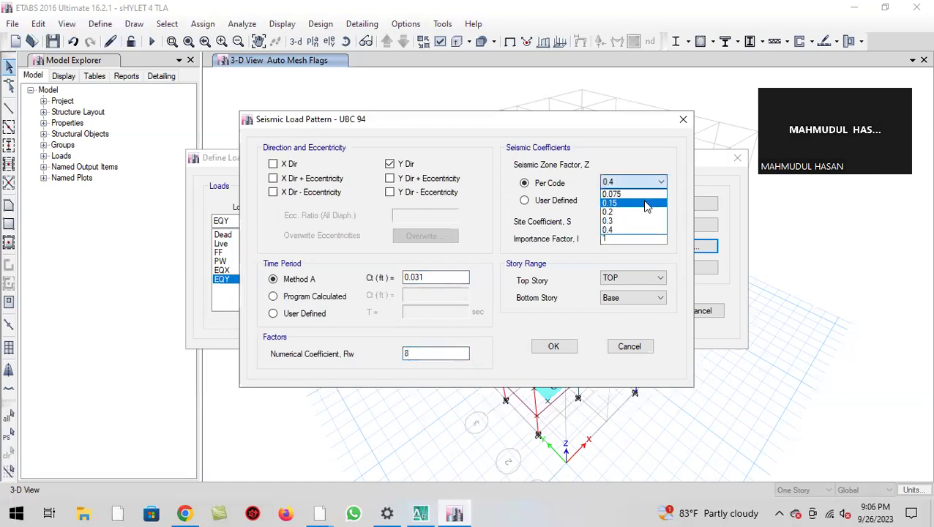
pyautogui.click(633, 183)
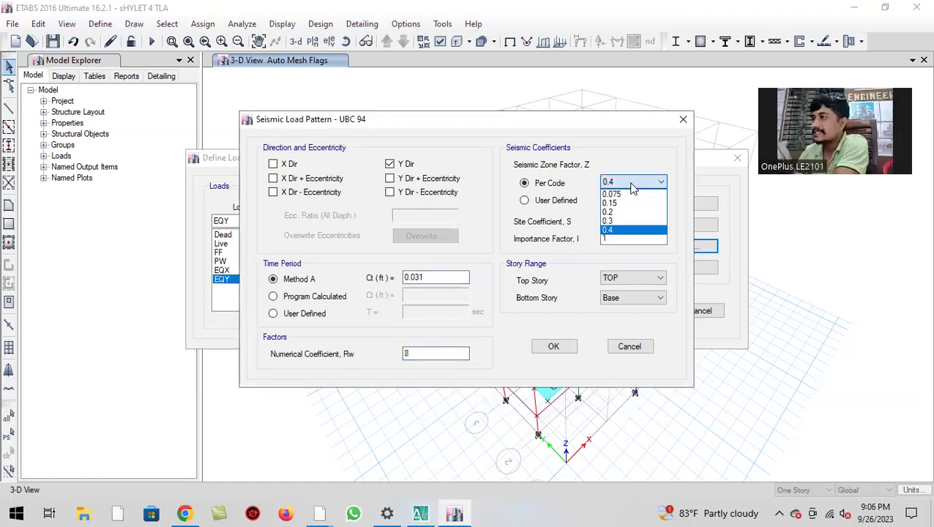
pyautogui.click(619, 203)
pyautogui.click(633, 297)
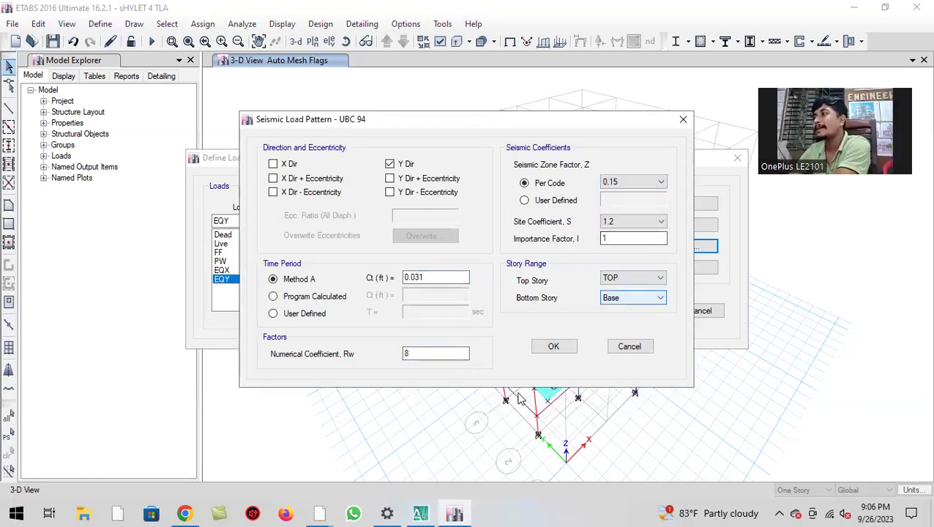
pyautogui.click(551, 349)
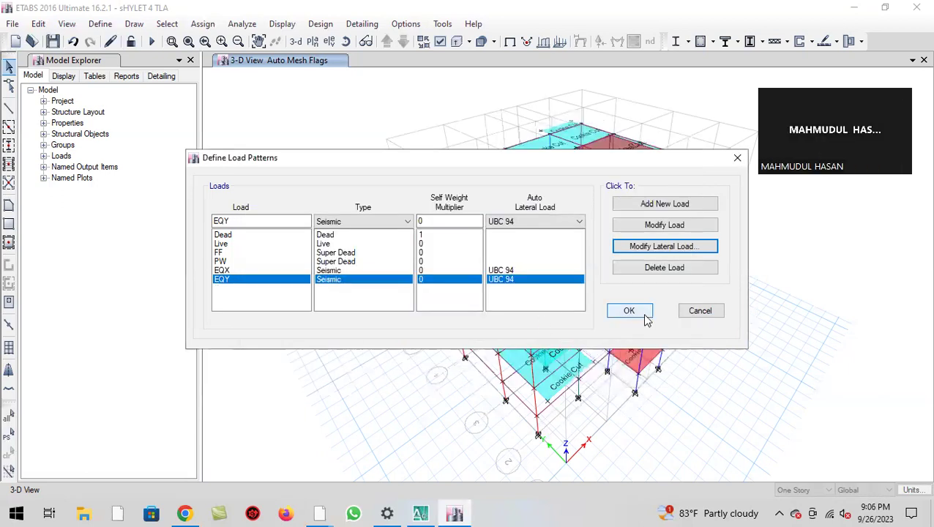
pyautogui.press('Return')
pyautogui.click(53, 41)
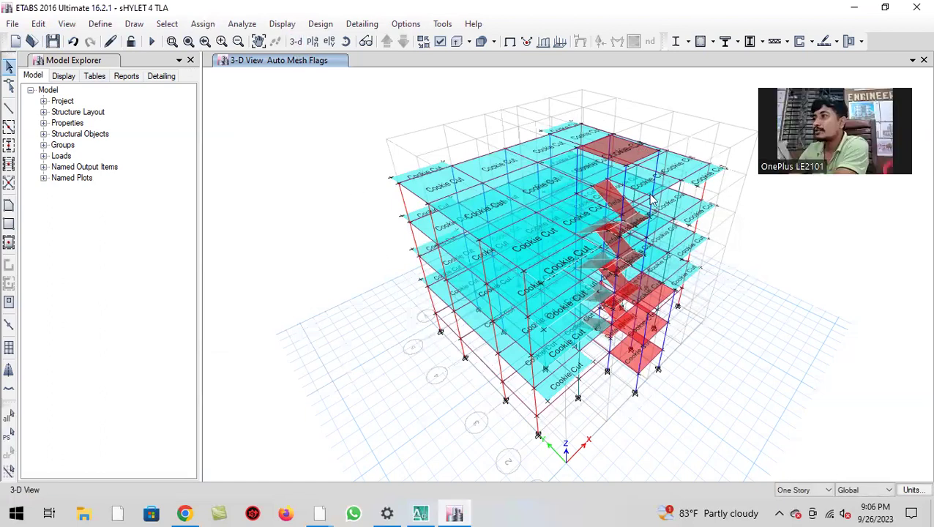
# - Base mass source MsSrc1 on specified load patterns only, excluding element self mass and additional mass
pyautogui.click(100, 24)
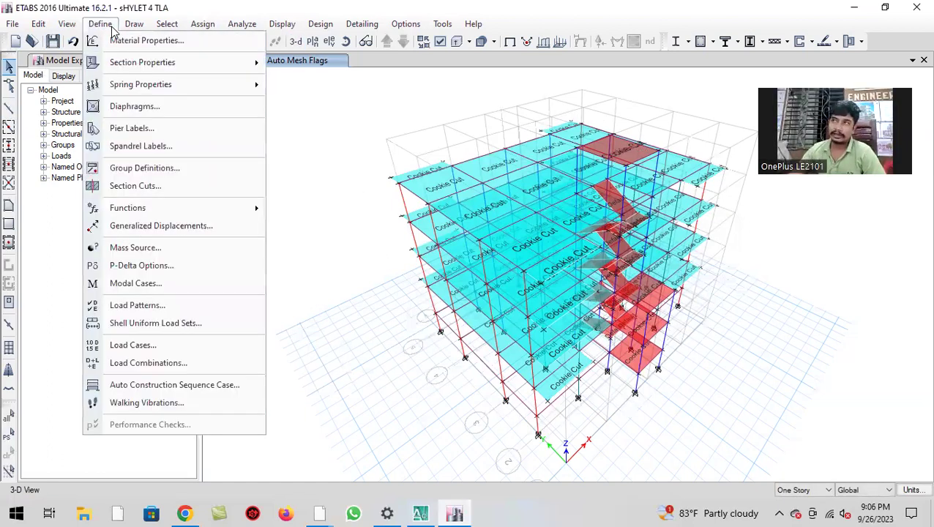
pyautogui.click(181, 249)
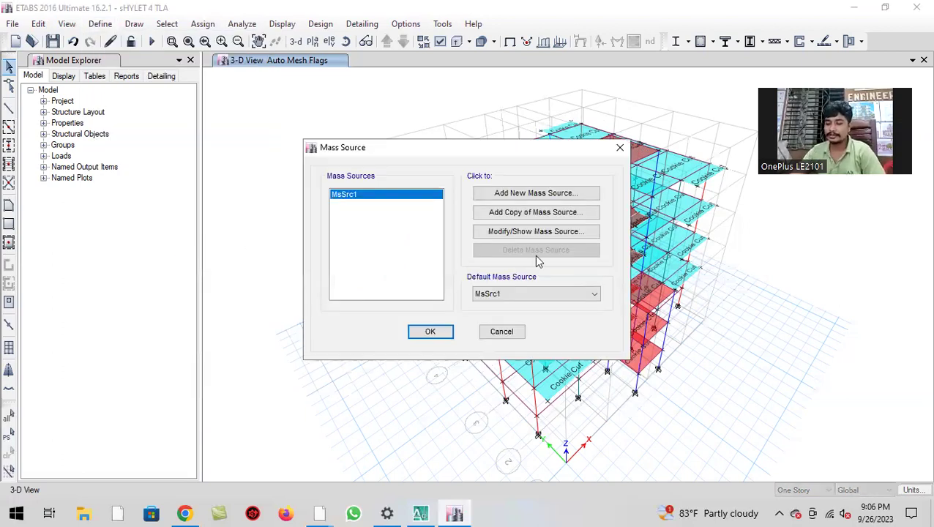
pyautogui.click(536, 231)
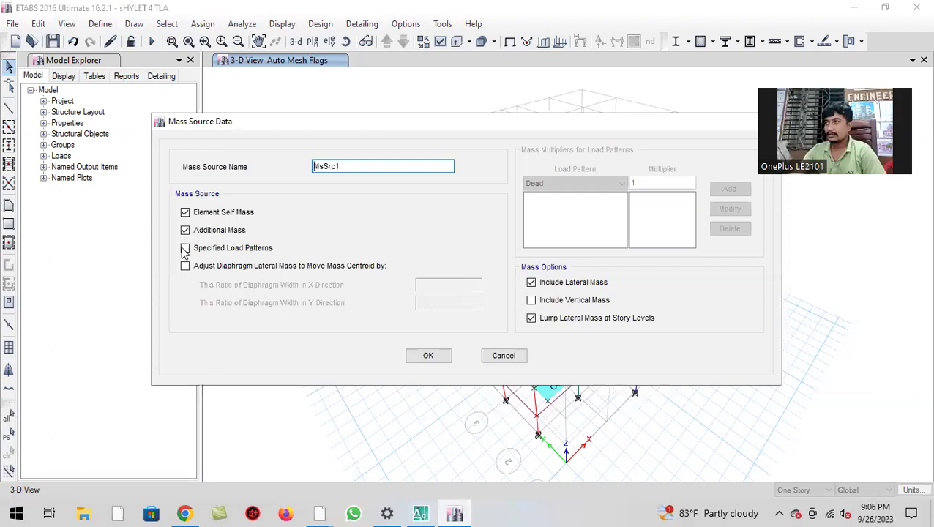
pyautogui.click(186, 249)
pyautogui.click(186, 230)
pyautogui.click(185, 211)
# - Add the Dead, FF and PW load patterns to the mass source, each with a multiplier of 1
pyautogui.click(729, 189)
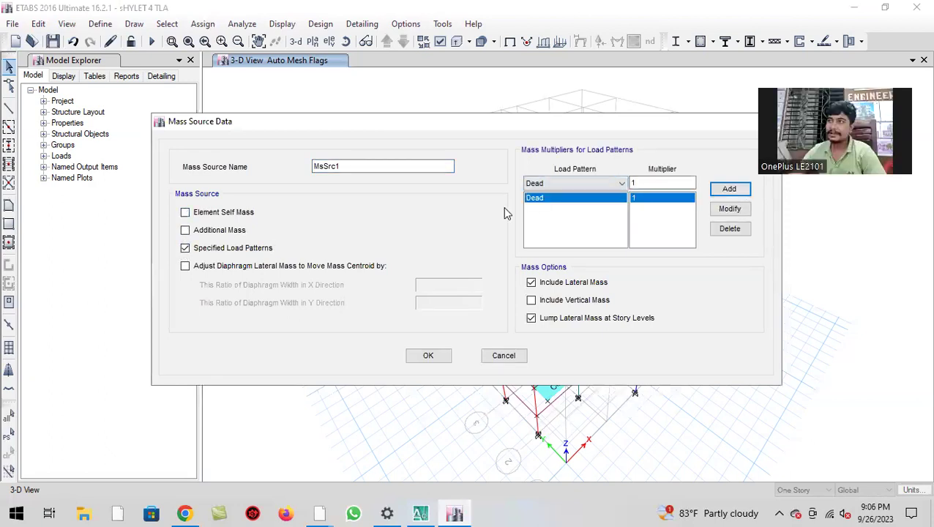
pyautogui.click(564, 183)
pyautogui.click(530, 216)
pyautogui.click(729, 189)
pyautogui.click(555, 185)
pyautogui.click(554, 224)
pyautogui.click(730, 192)
# - Add the Live load pattern to the mass source with a multiplier of 0.25, accept the definition and save the model
pyautogui.click(605, 183)
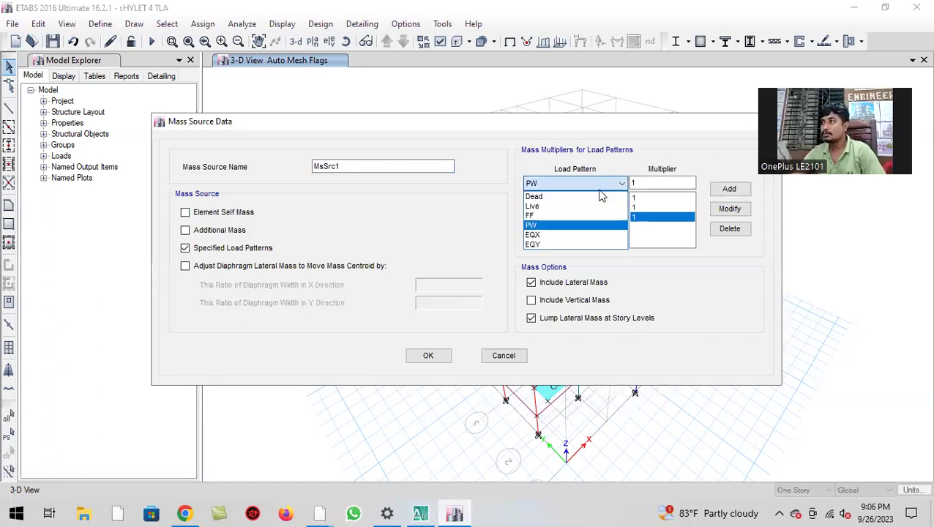
pyautogui.click(605, 209)
pyautogui.doubleClick(667, 183)
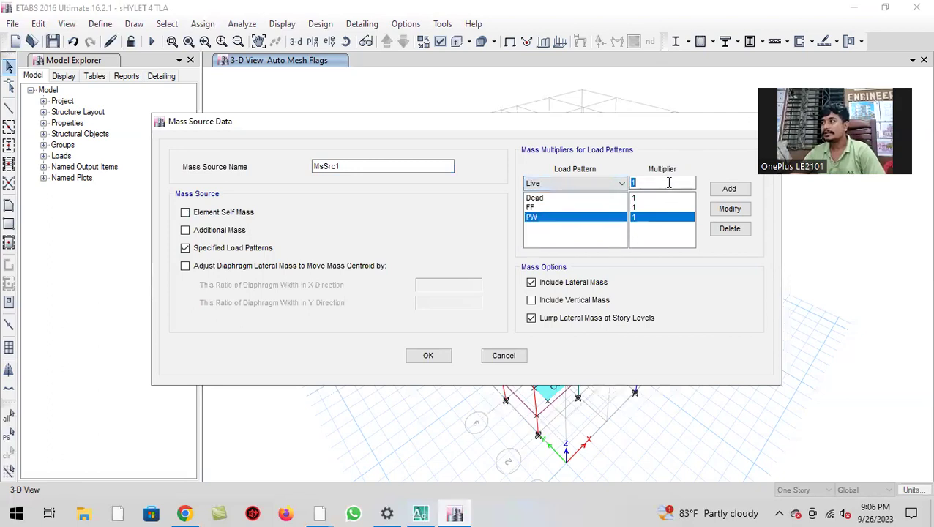
pyautogui.write('0.25')
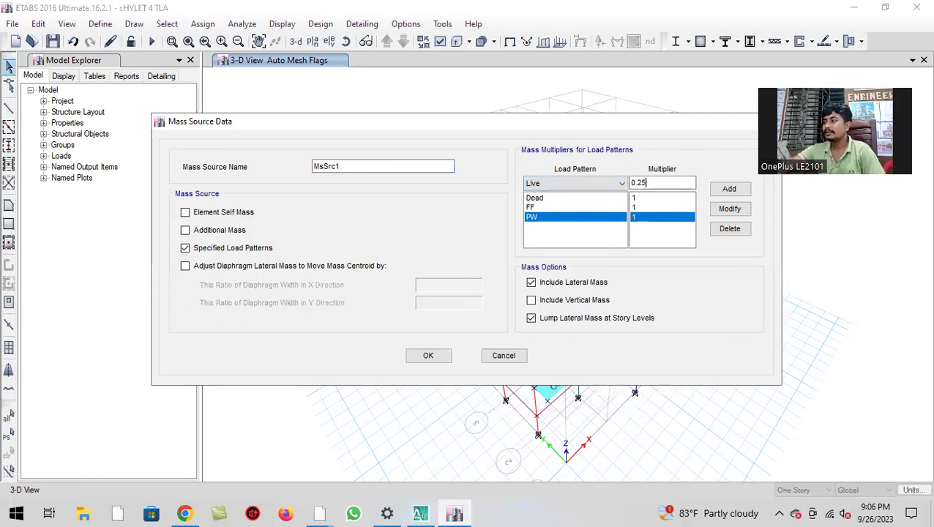
pyautogui.click(730, 190)
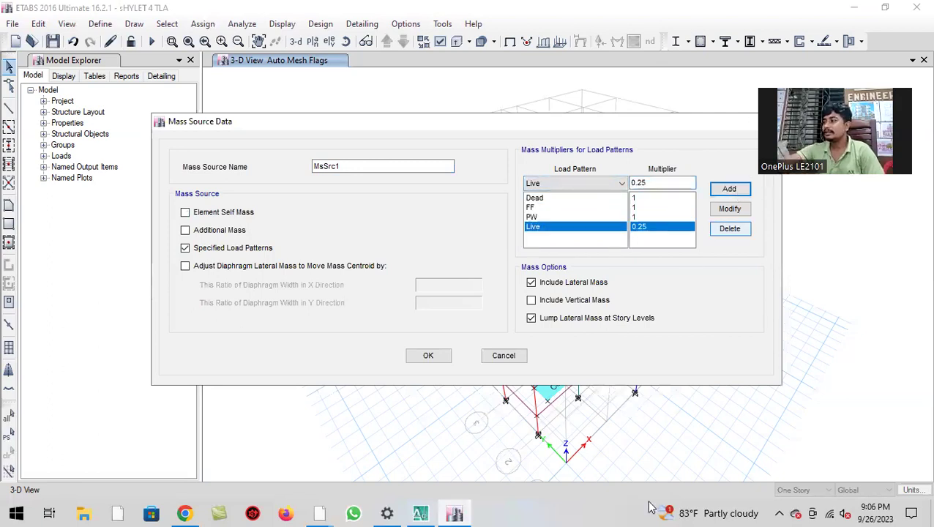
pyautogui.click(428, 355)
pyautogui.click(438, 335)
pyautogui.click(53, 41)
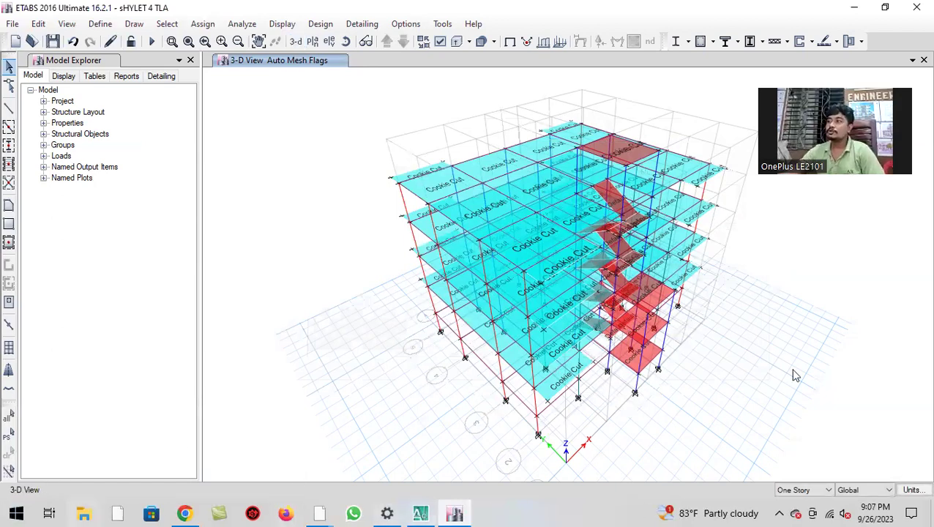
# - Inspect the building in 3-D from higher and lower angles, save the model and restore the default 3-D view
pyautogui.click(345, 41)
pyautogui.moveTo(343, 293); pyautogui.dragTo(340, 363)
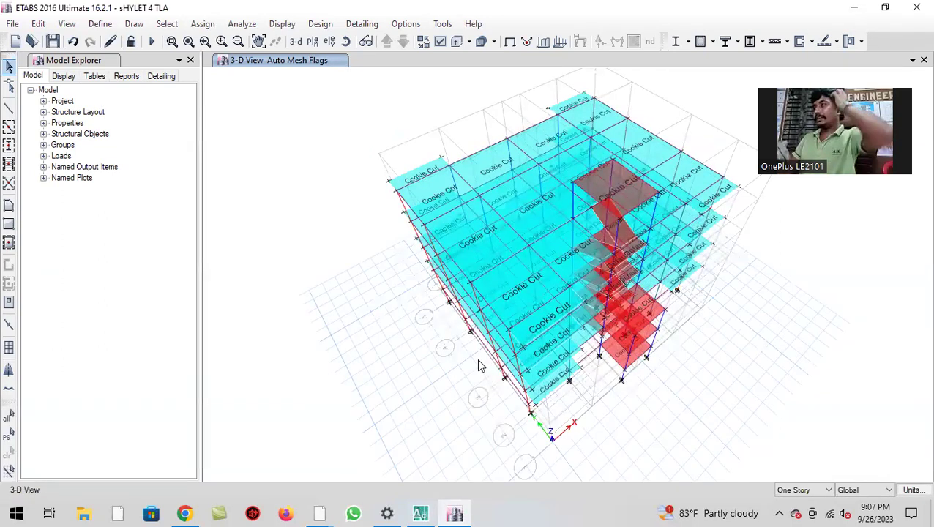
pyautogui.click(53, 41)
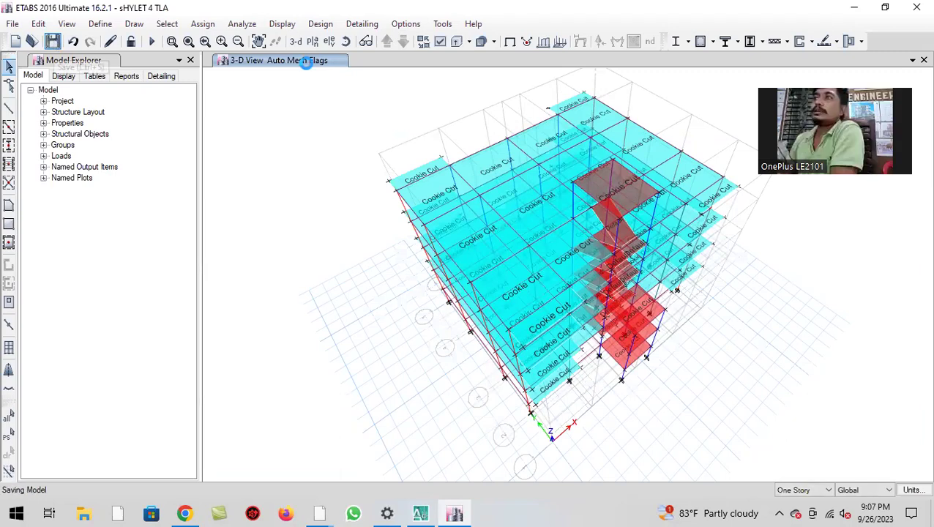
pyautogui.click(346, 42)
pyautogui.click(346, 42)
pyautogui.moveTo(351, 308); pyautogui.dragTo(734, 449)
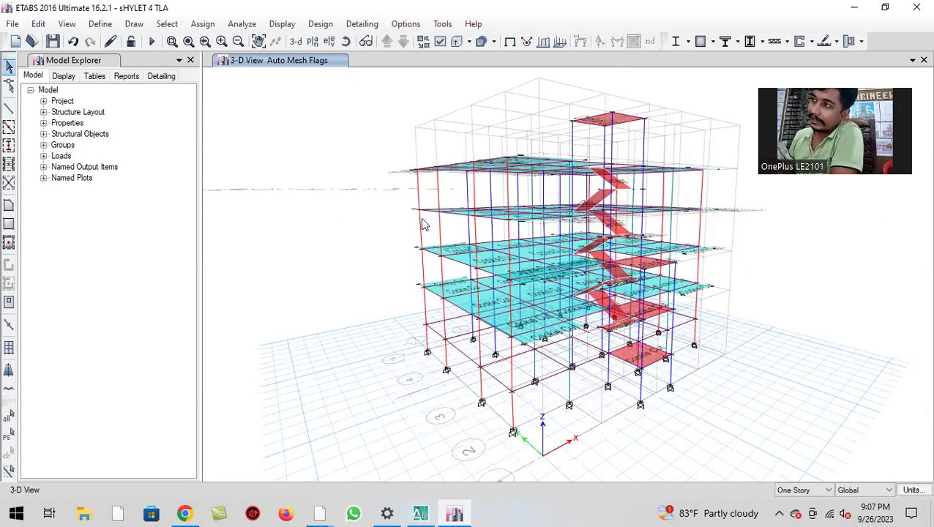
pyautogui.click(296, 41)
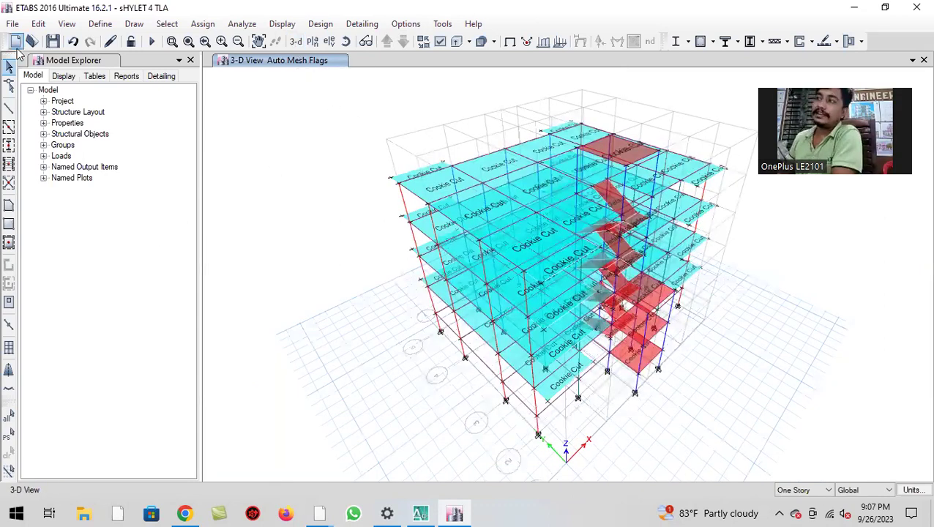
# - Add the default concrete frame design load combinations, converted to editable user combinations
pyautogui.click(95, 26)
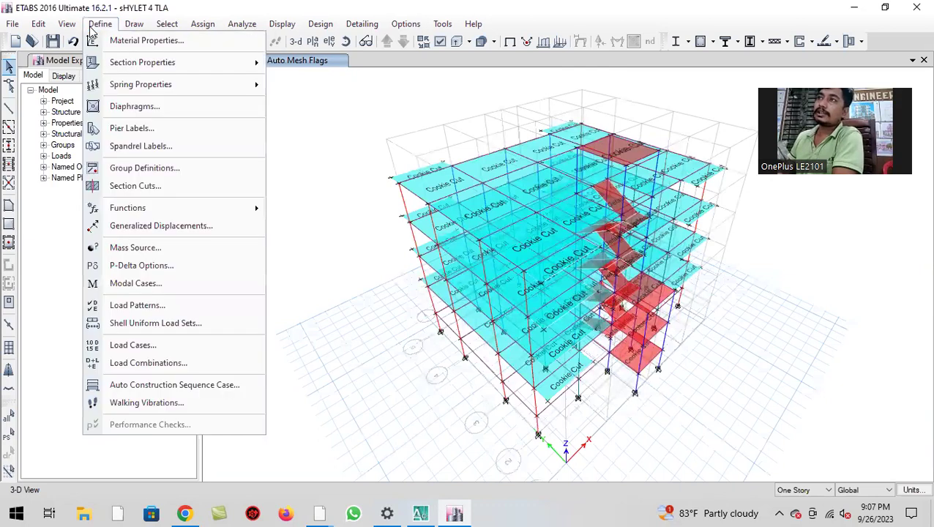
pyautogui.click(189, 363)
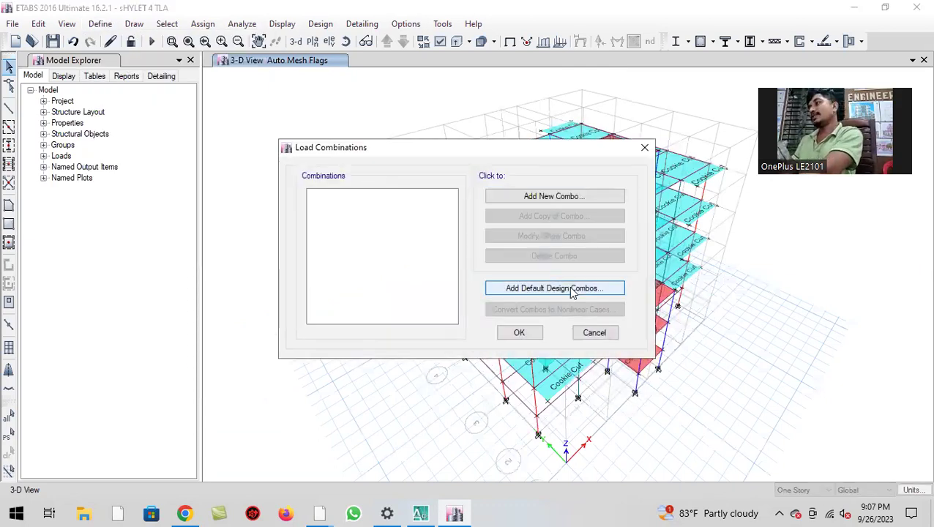
pyautogui.click(573, 290)
pyautogui.click(399, 233)
pyautogui.click(390, 300)
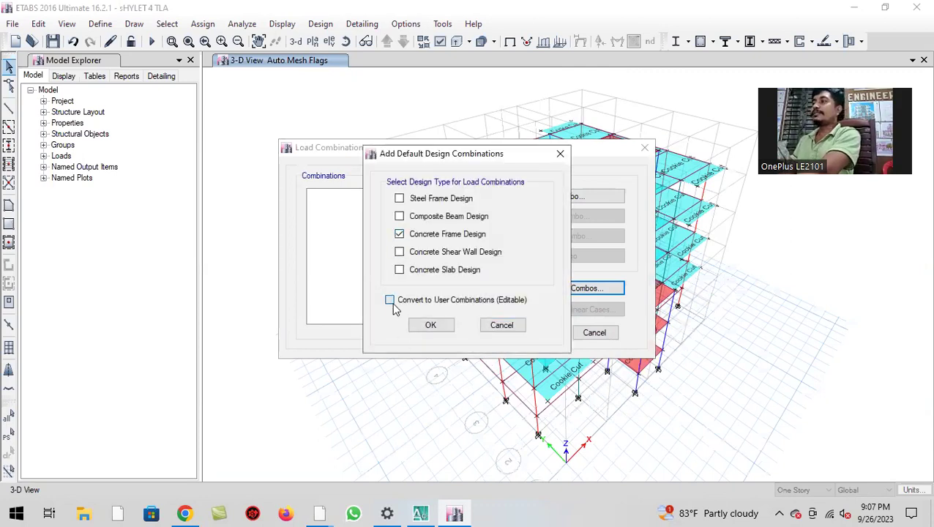
pyautogui.click(430, 325)
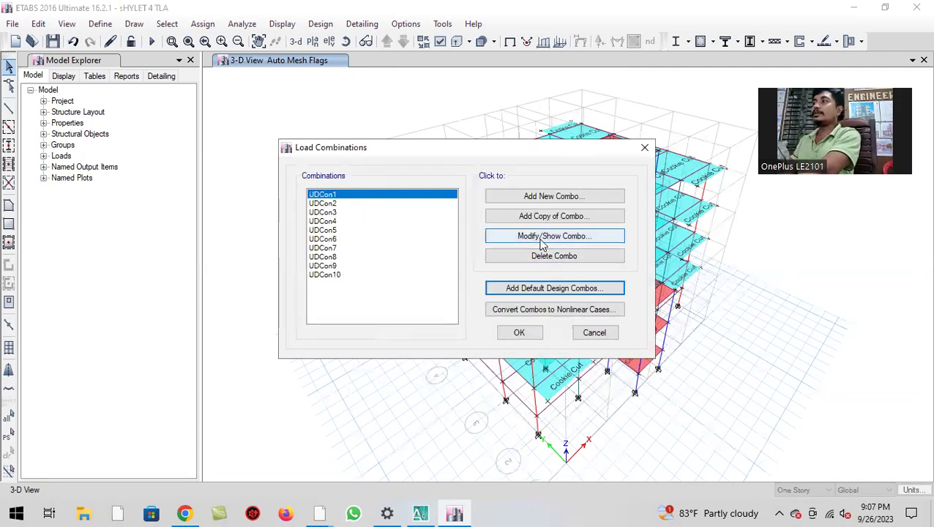
# - Rename combination UDCon1 as DL+LL and set its Dead, FF and PW scale factors to 1
pyautogui.click(516, 234)
pyautogui.moveTo(496, 144); pyautogui.dragTo(417, 150)
pyautogui.write('DL+LL')
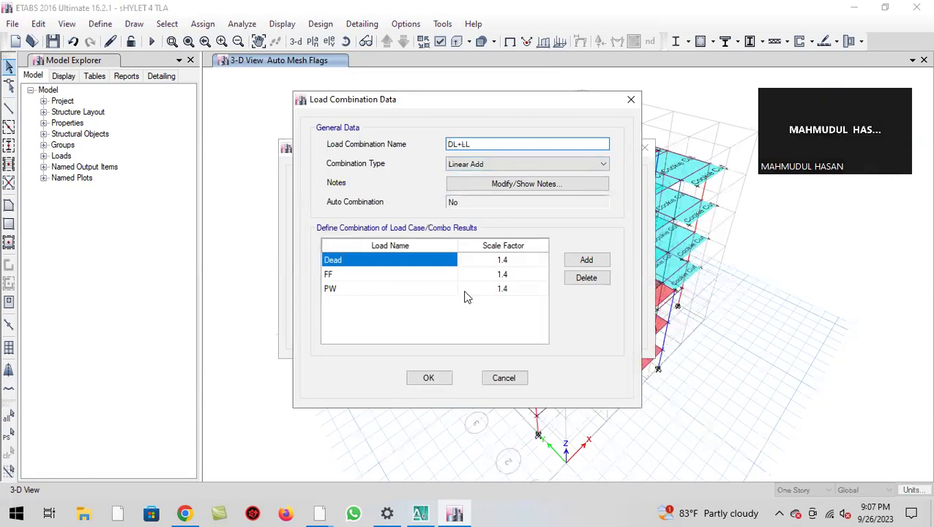
pyautogui.click(540, 263)
pyautogui.write('1')
pyautogui.click(527, 273)
pyautogui.write('1')
pyautogui.click(529, 288)
pyautogui.write('1')
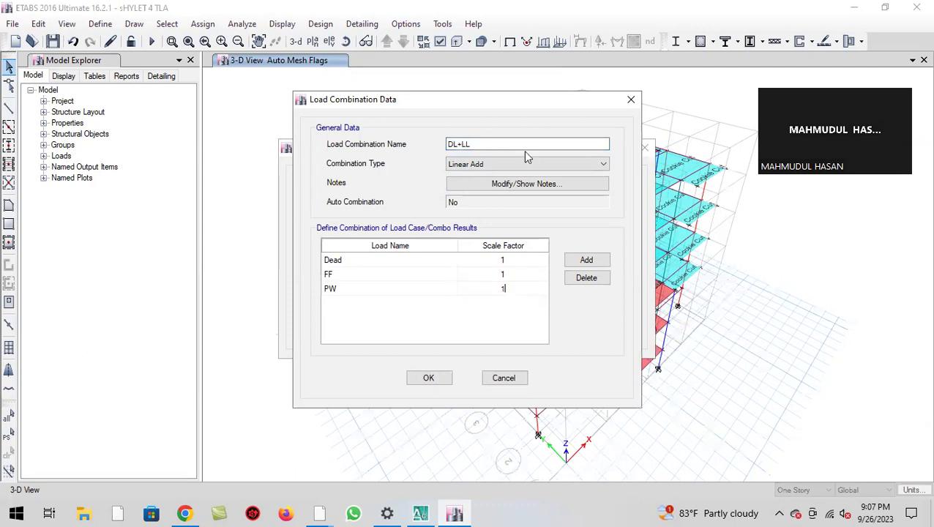
# - Add the Live case to DL+LL with scale factor 1 and delete combinations UDCon2 to UDCon10
pyautogui.click(586, 262)
pyautogui.click(384, 306)
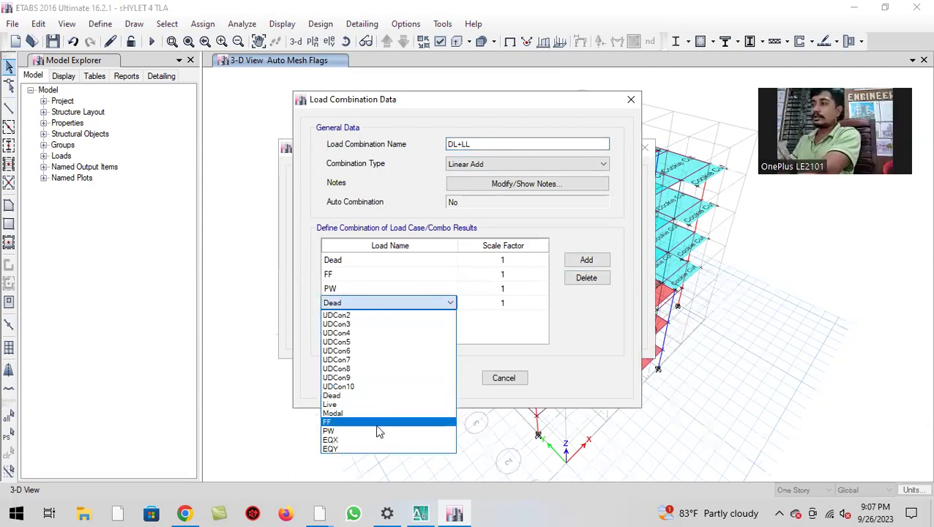
pyautogui.click(380, 405)
pyautogui.click(444, 378)
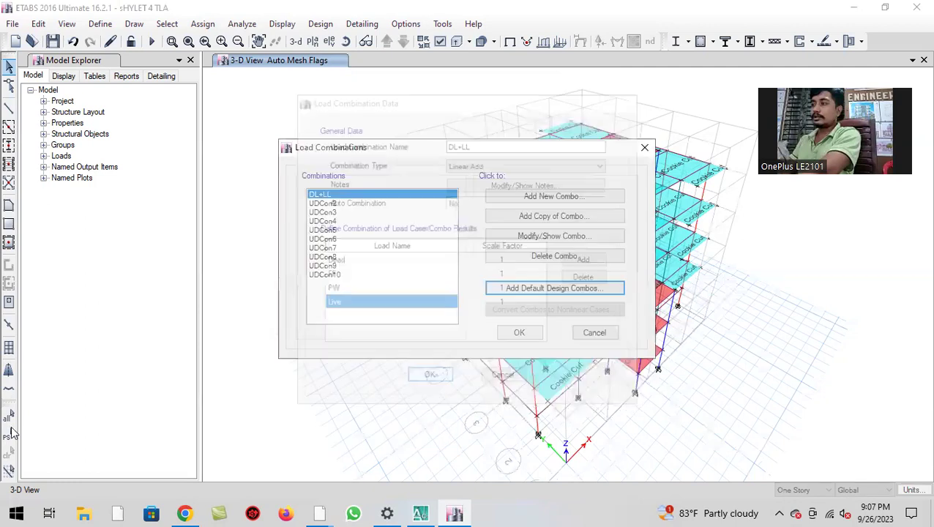
pyautogui.moveTo(350, 211); pyautogui.dragTo(347, 276)
pyautogui.click(546, 255)
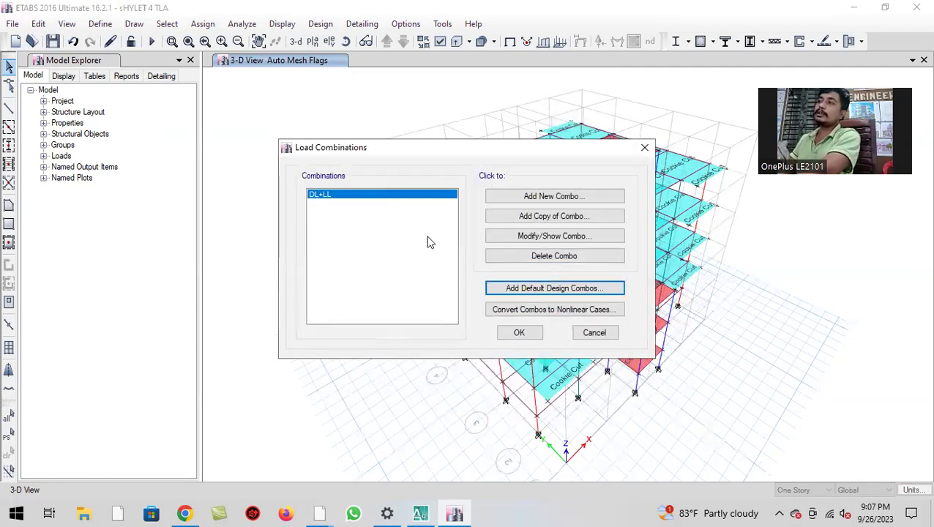
# - Copy DL+LL as a new combination 1.4DL+1.7LL with scale factors 1.4 for Dead, FF and PW and 1.7 for Live
pyautogui.click(558, 217)
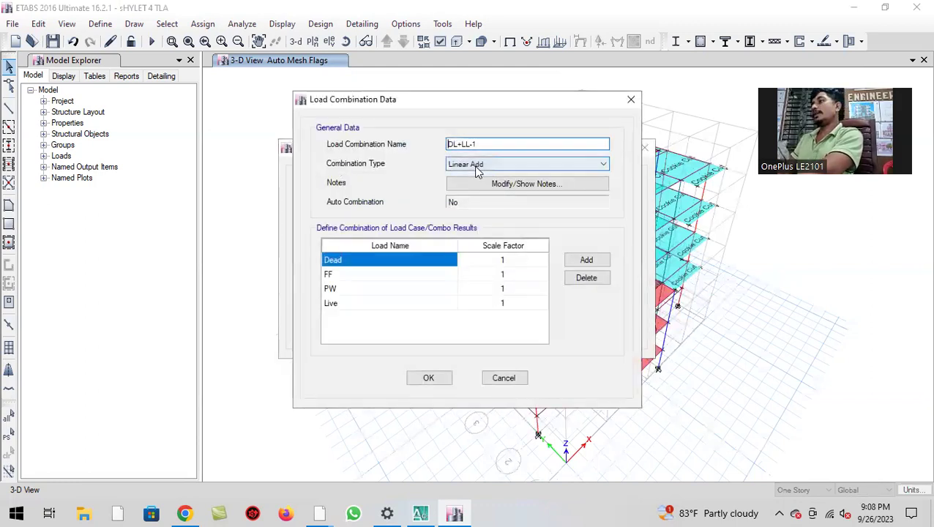
pyautogui.write('1.4')
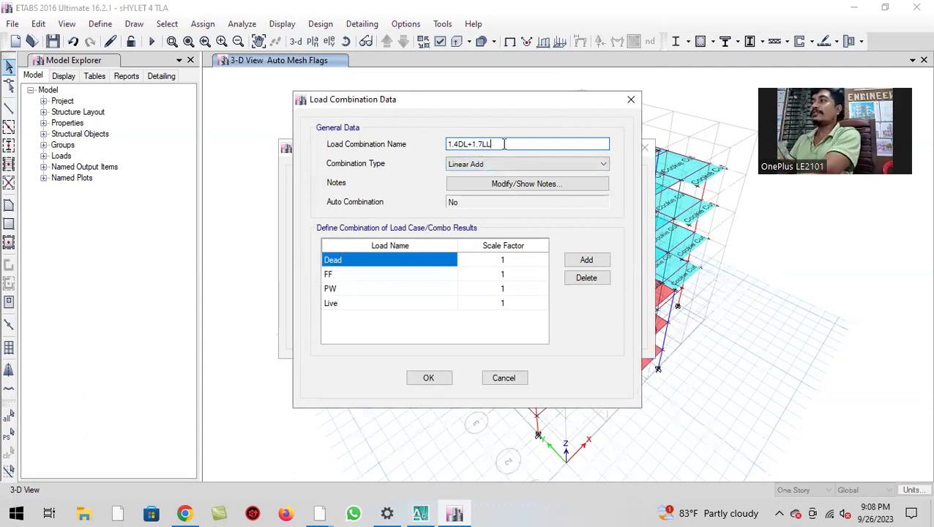
pyautogui.click(523, 262)
pyautogui.click(522, 258)
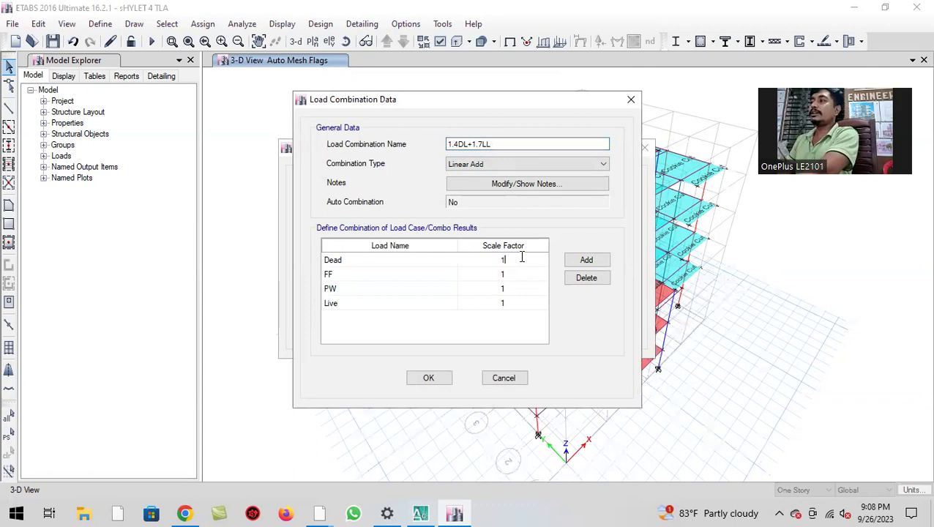
pyautogui.click(529, 274)
pyautogui.click(529, 275)
pyautogui.click(533, 288)
pyautogui.click(533, 289)
pyautogui.click(534, 304)
pyautogui.click(534, 302)
pyautogui.click(446, 378)
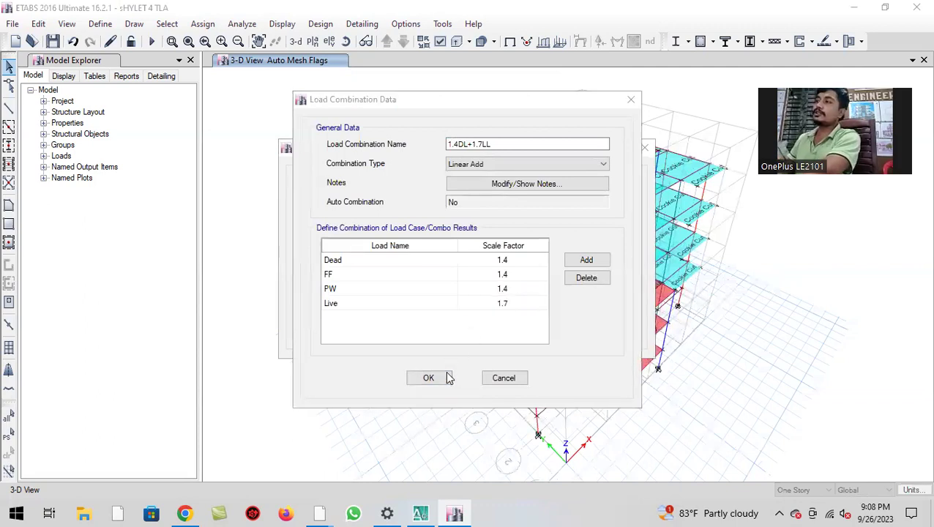
pyautogui.click(429, 378)
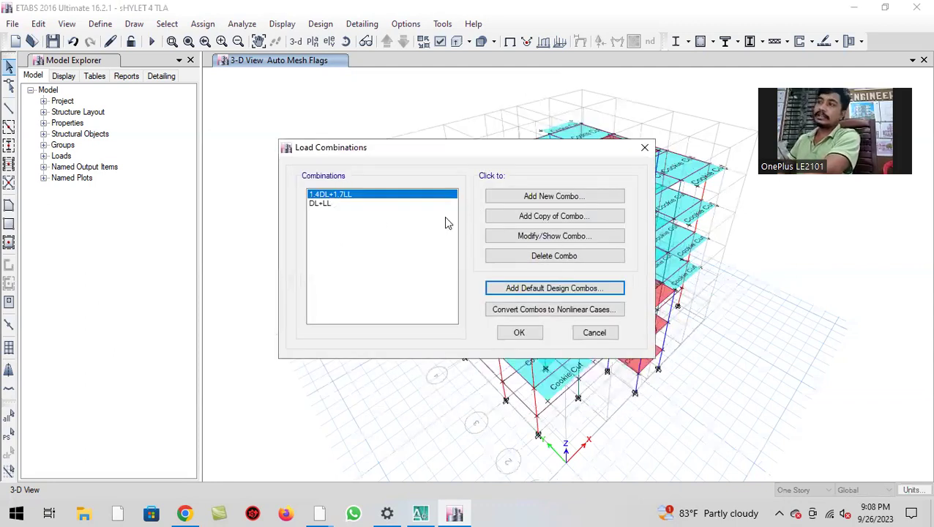
# - Copy combination 1.4DL+1.7LL as a new combination 1.4DL and delete its Live case
pyautogui.click(507, 216)
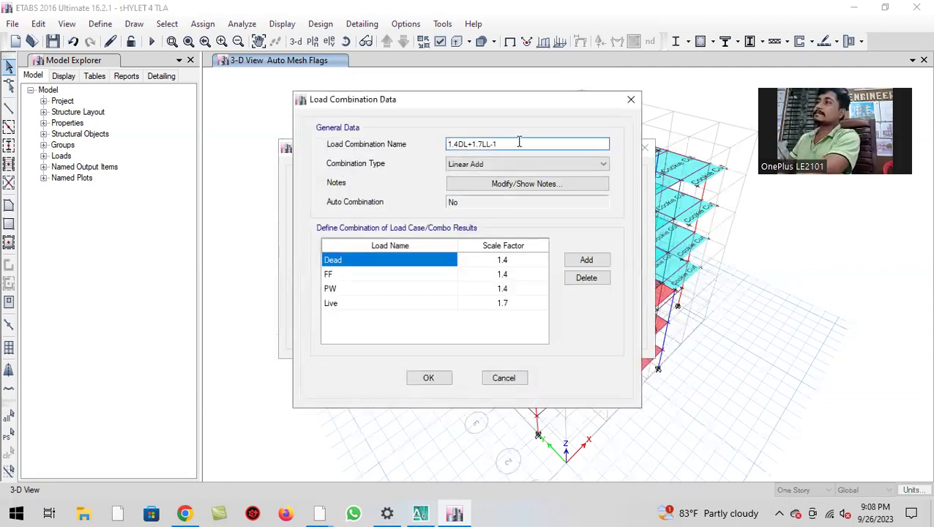
pyautogui.press('BackSpace')
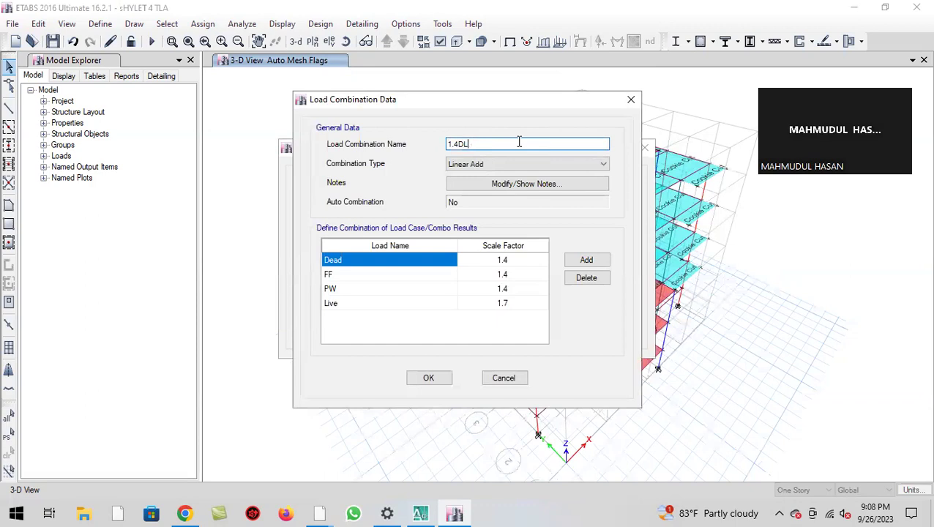
pyautogui.click(511, 306)
pyautogui.click(590, 278)
pyautogui.click(431, 377)
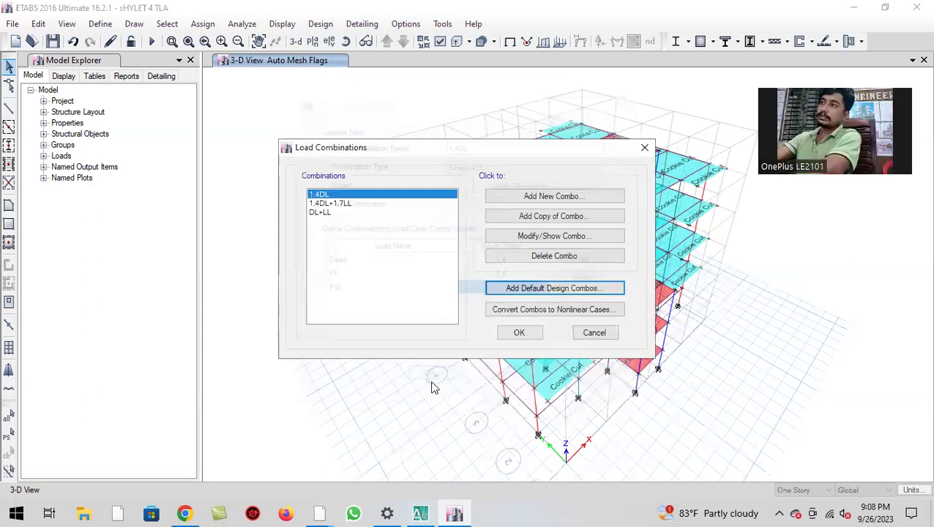
# - Start a copy of combination DL+LL and name it 1.05DL+1.275LL+1.4025EQX
pyautogui.click(322, 213)
pyautogui.click(579, 216)
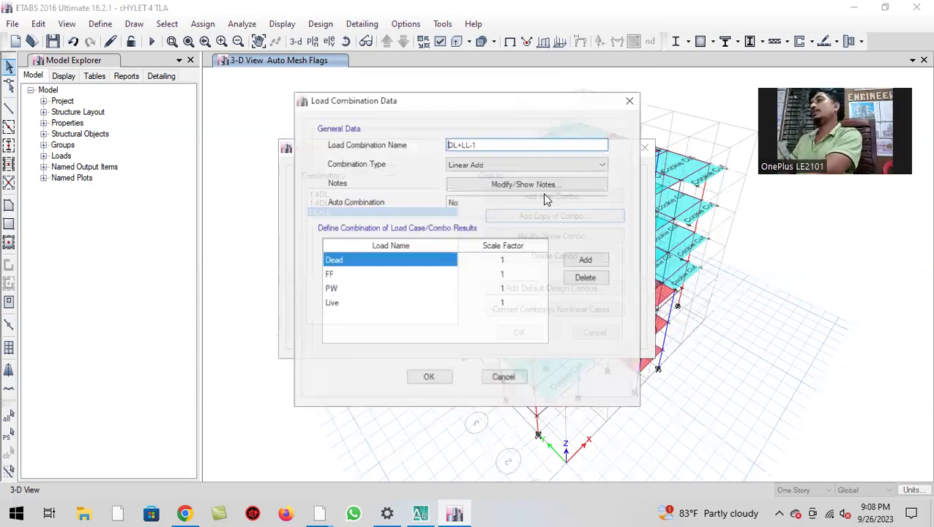
pyautogui.write('1.05DL+')
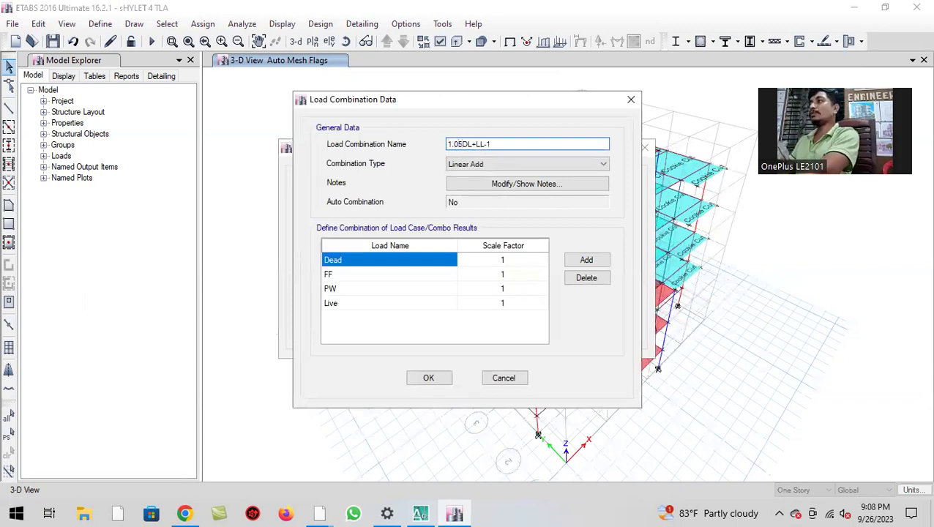
pyautogui.write('1.275LL')
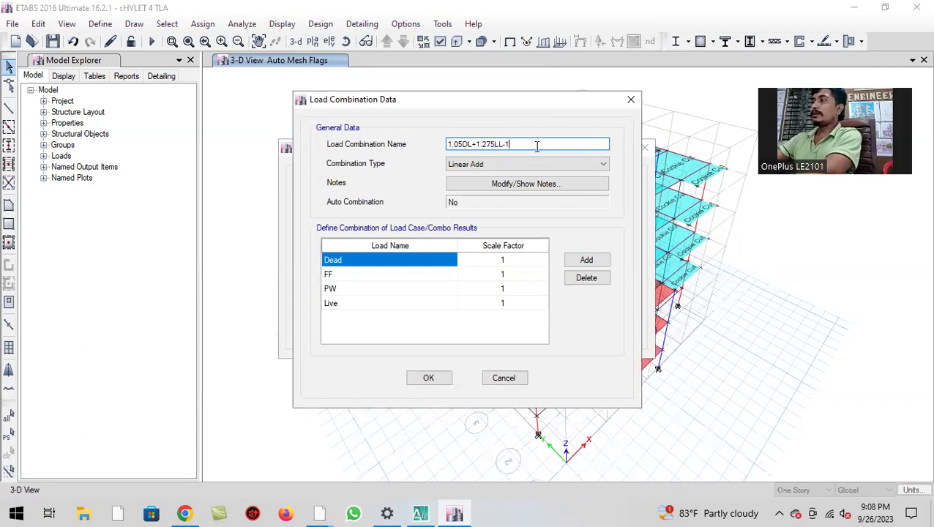
pyautogui.write('+1.402')
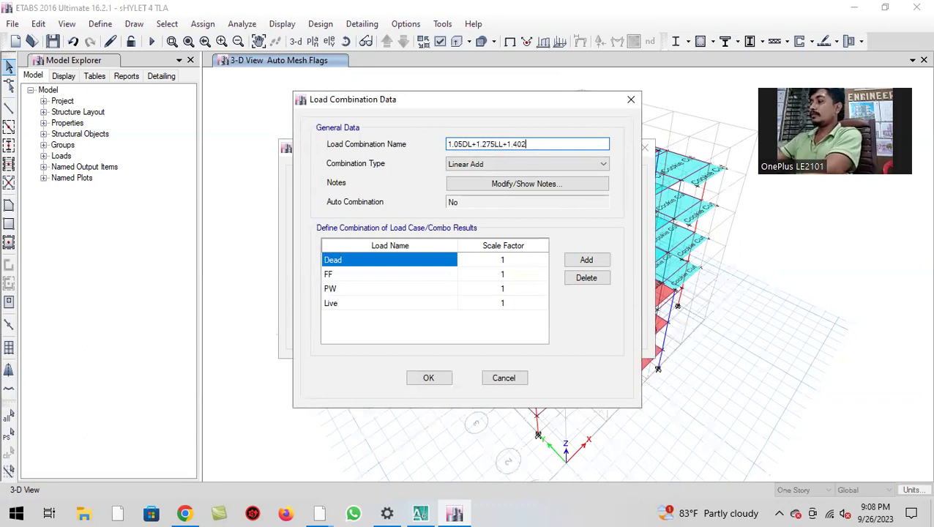
pyautogui.write('5EQX')
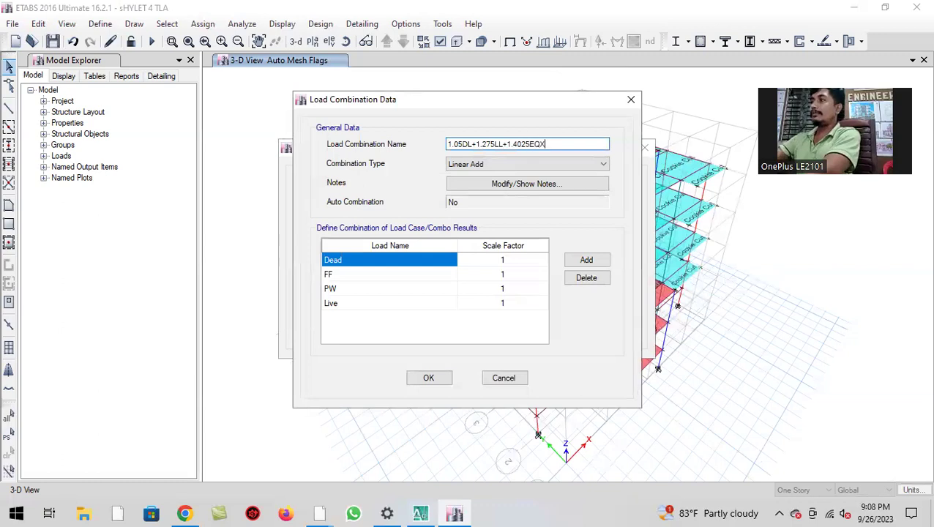
# - Set the new combination's scale factors to 1.05 for Dead, FF and PW and 1.275 for Live
pyautogui.click(512, 260)
pyautogui.click(506, 260)
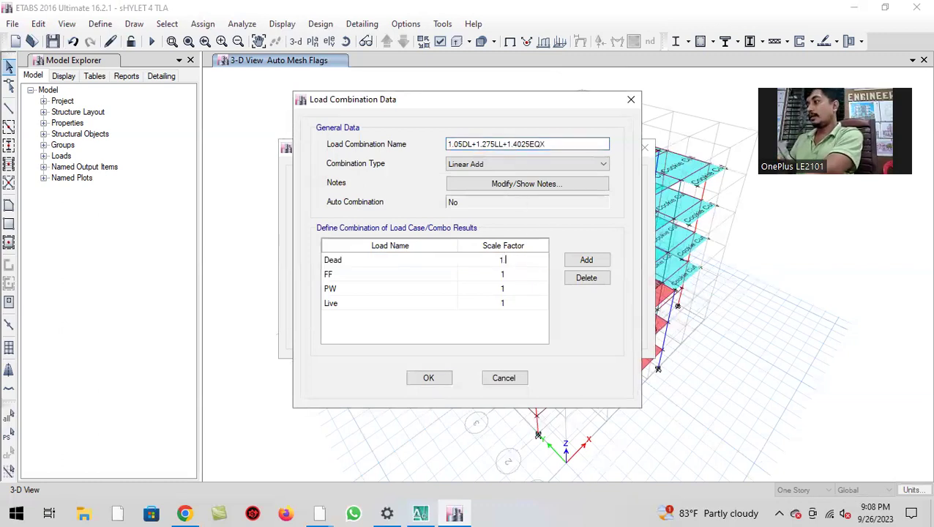
pyautogui.click(515, 276)
pyautogui.click(514, 276)
pyautogui.write('.05')
pyautogui.click(523, 288)
pyautogui.click(525, 289)
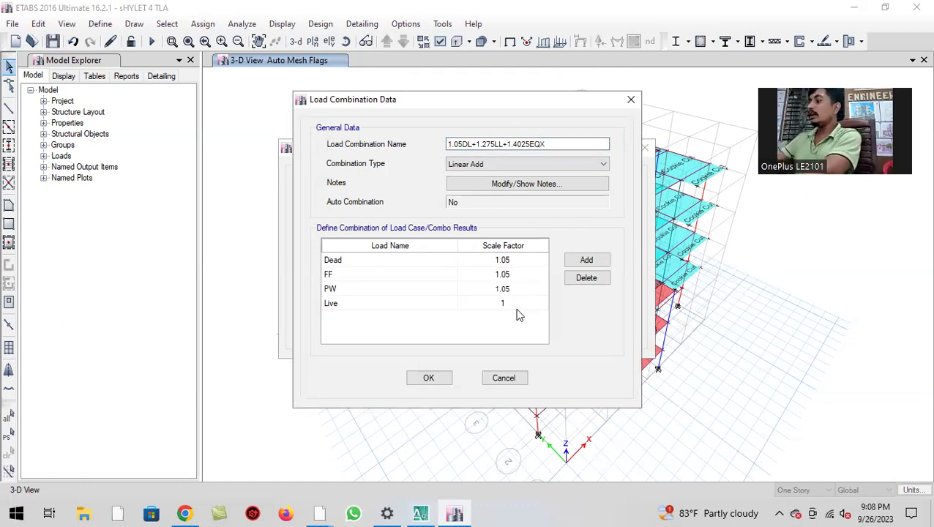
pyautogui.click(519, 306)
pyautogui.click(521, 303)
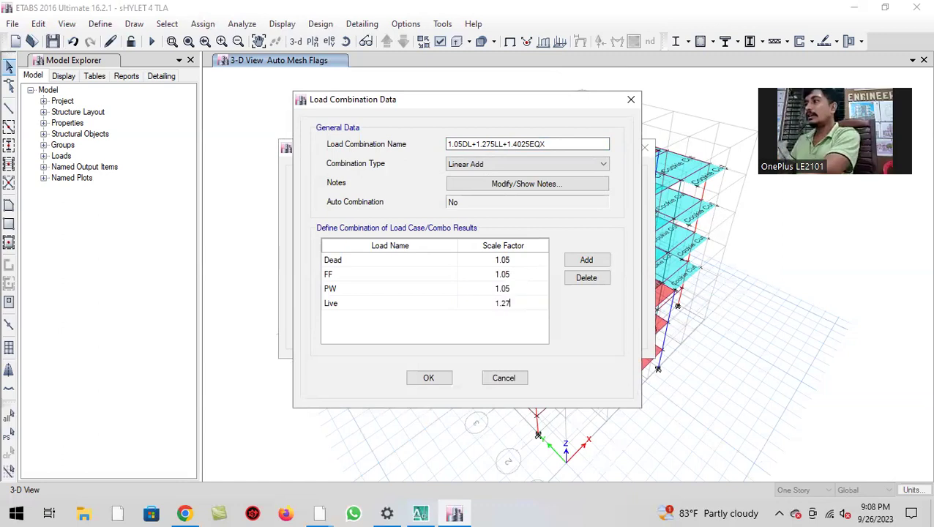
# - Add the EQX case with scale factor 1.4025 and save combination 1.05DL+1.275LL+1.4025EQX
pyautogui.click(588, 261)
pyautogui.click(388, 318)
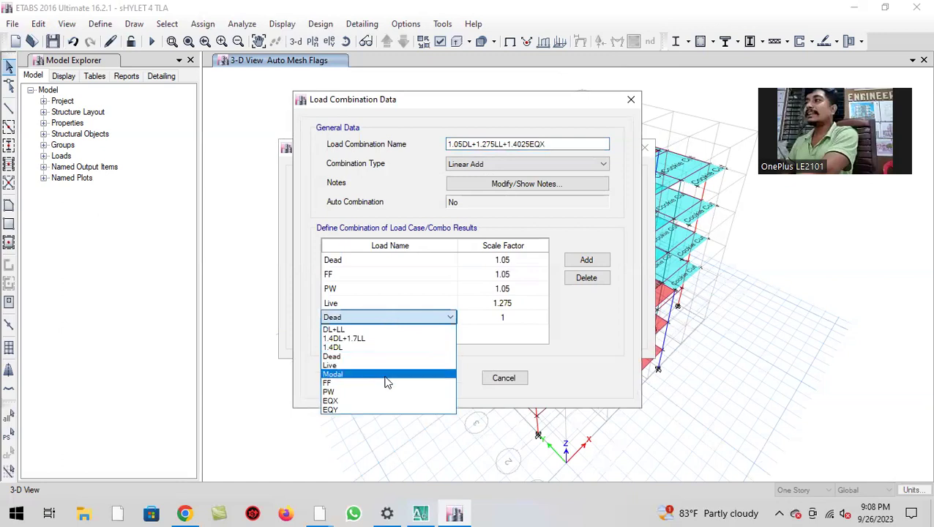
pyautogui.click(381, 403)
pyautogui.click(523, 321)
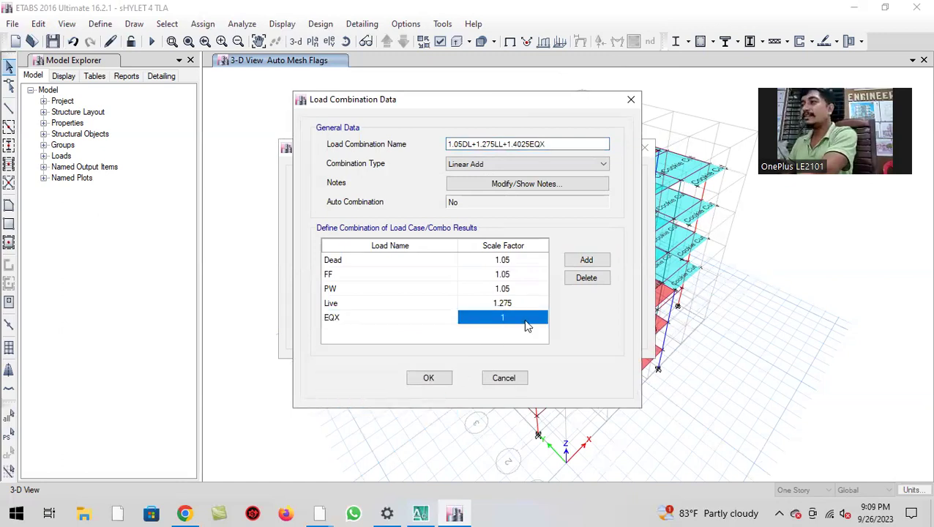
pyautogui.click(505, 317)
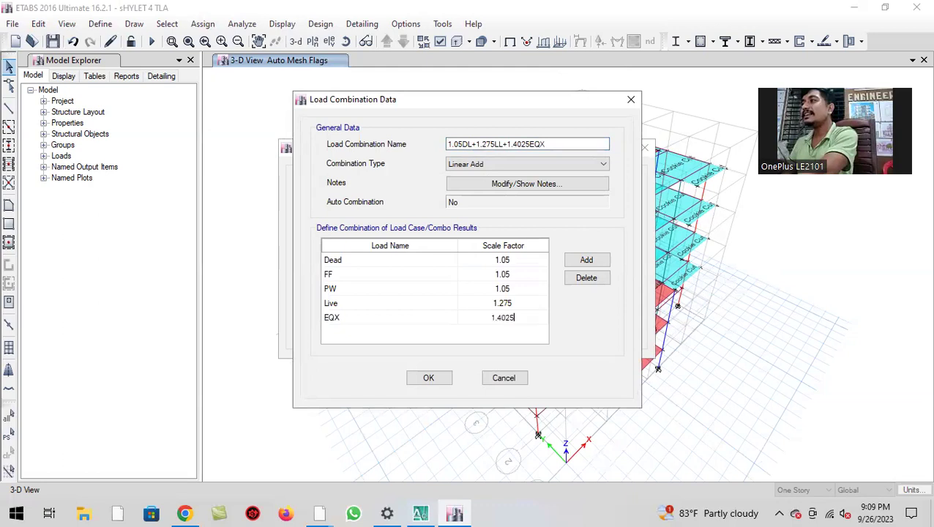
pyautogui.click(428, 378)
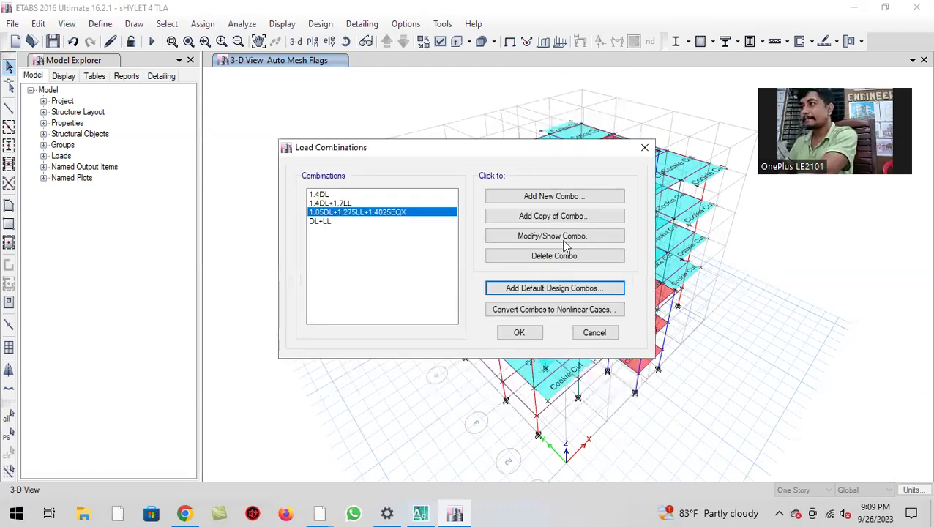
# - Copy 1.05DL+1.275LL+1.4025EQX as 1.05DL+1.275LL+1.4025EQX-1 and make its EQX scale factor negative
pyautogui.click(555, 216)
pyautogui.click(533, 321)
pyautogui.click(489, 317)
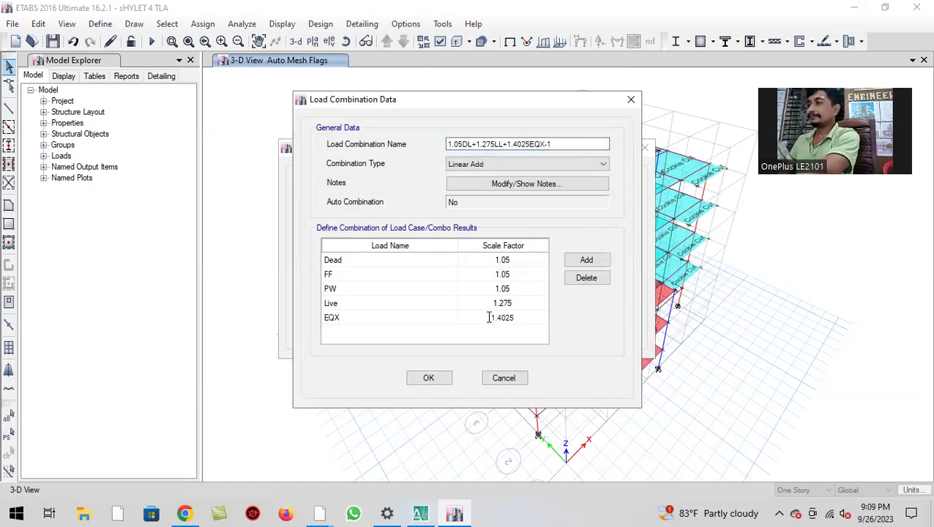
pyautogui.click(428, 377)
# - Copy 1.05DL+1.275LL+1.4025EQX as 1.05DL+1.275LL+1.4025EQY, replacing the EQX case with EQY
pyautogui.click(418, 212)
pyautogui.click(547, 215)
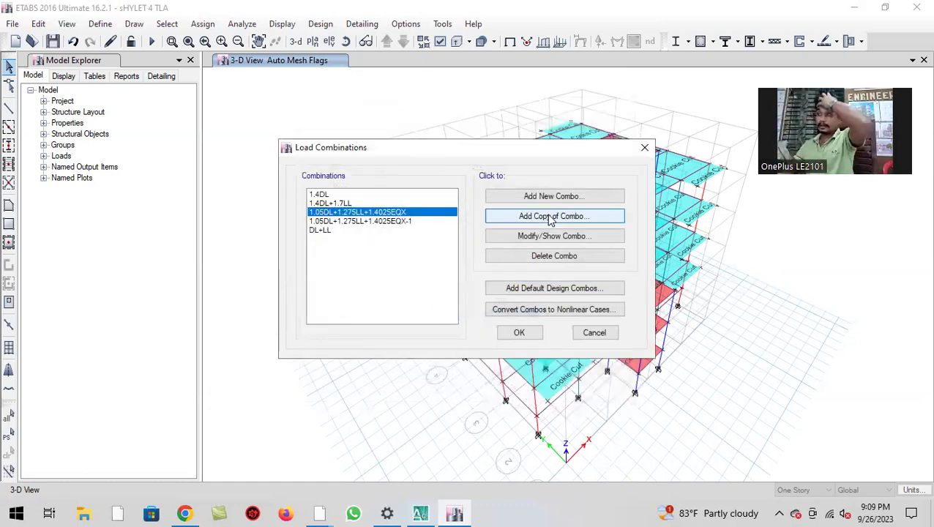
pyautogui.click(569, 144)
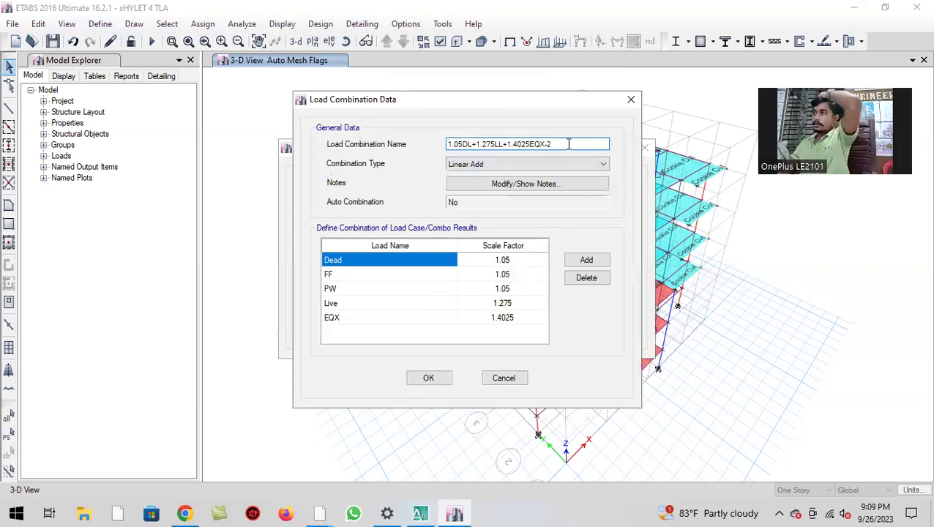
pyautogui.press('BackSpace')
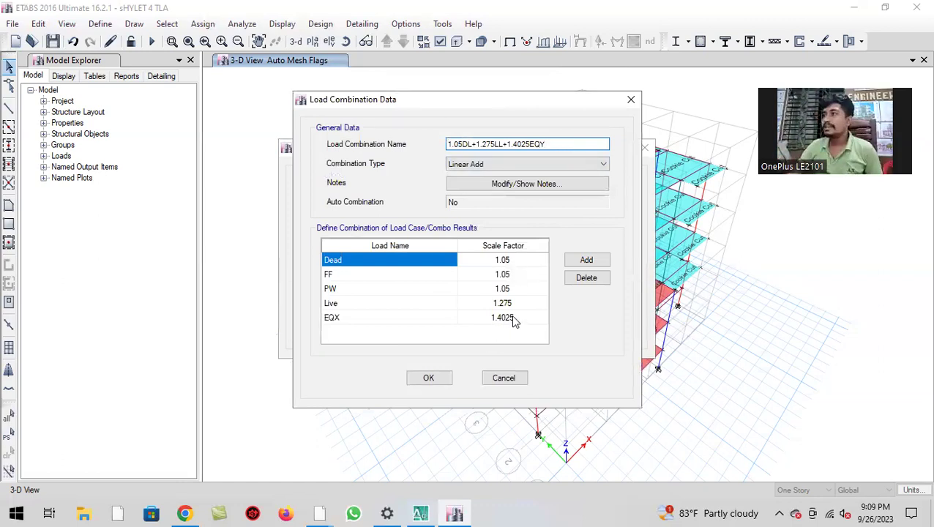
pyautogui.click(359, 320)
pyautogui.click(359, 320)
pyautogui.click(358, 320)
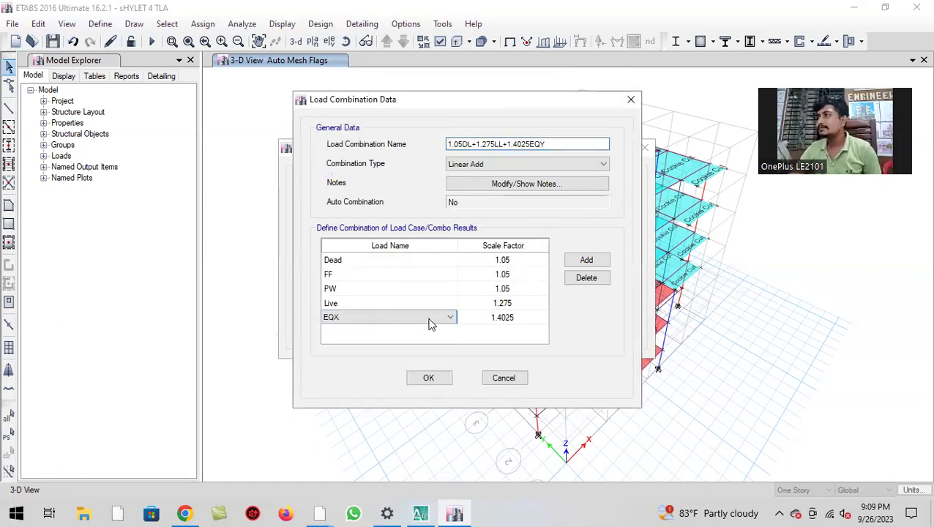
pyautogui.click(359, 320)
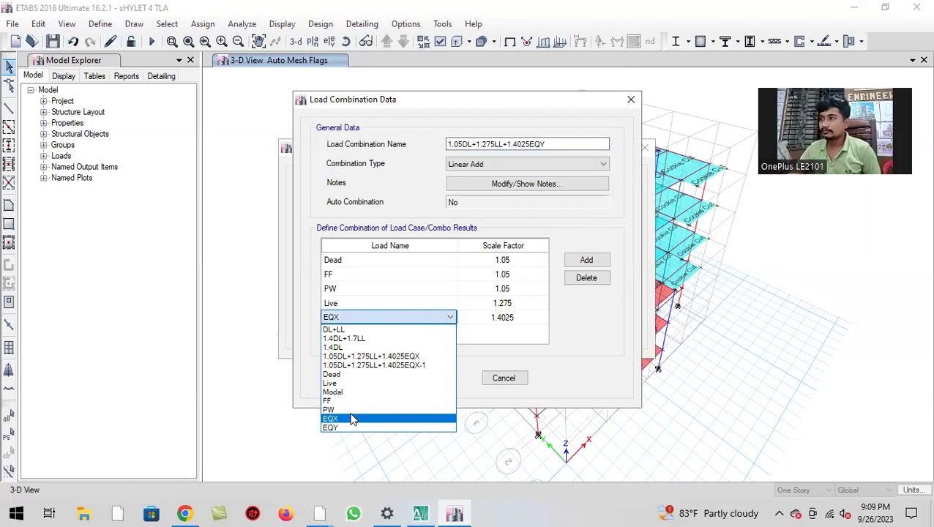
pyautogui.click(351, 429)
pyautogui.click(429, 378)
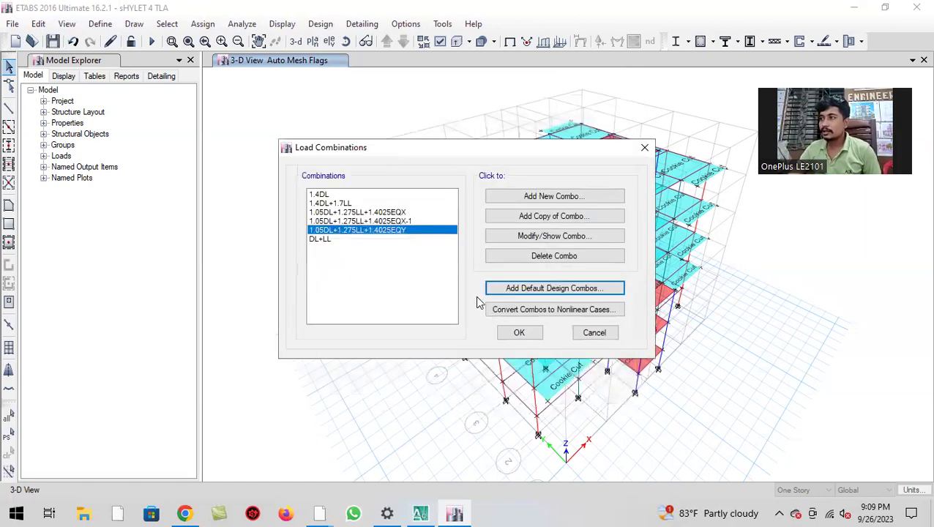
# - Copy 1.05DL+1.275LL+1.4025EQY as 1.05DL+1.275LL+1.4025EQY-1 with an EQY scale factor of -1.4025
pyautogui.click(575, 217)
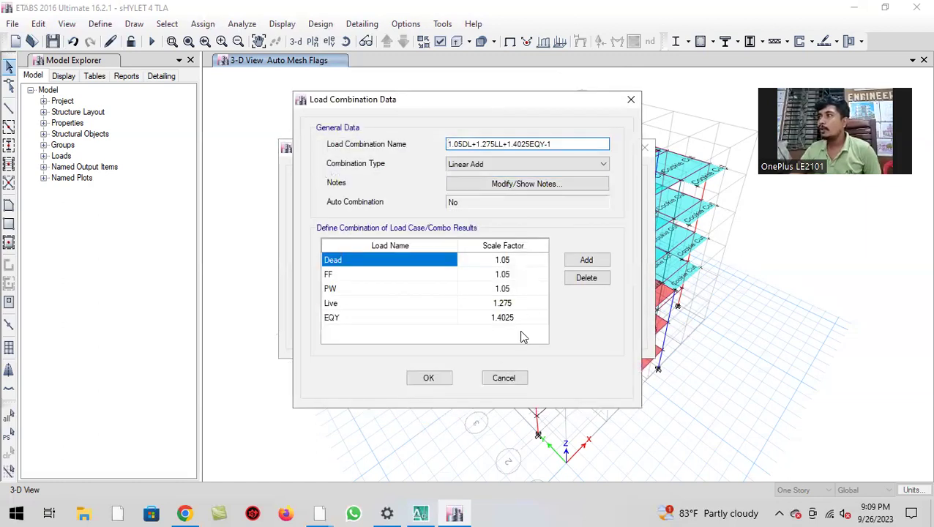
pyautogui.click(513, 318)
pyautogui.click(492, 318)
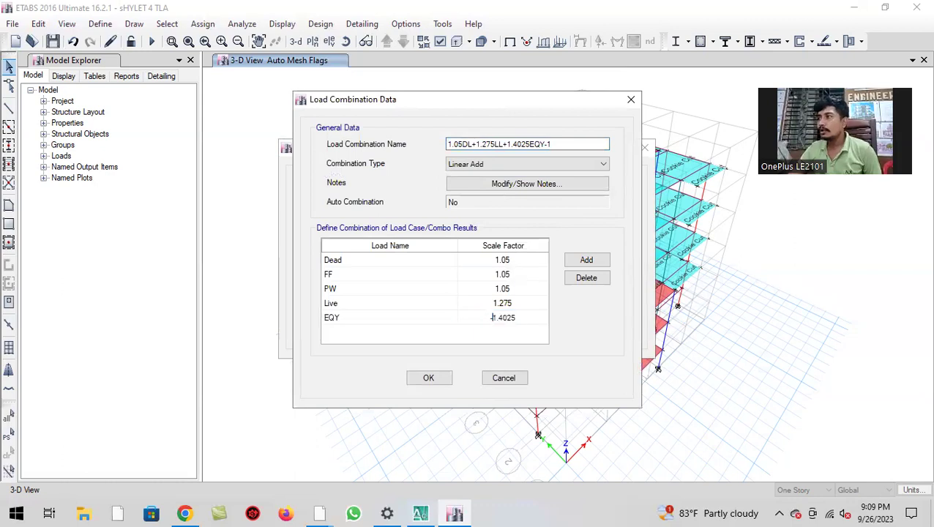
pyautogui.press('BackSpace')
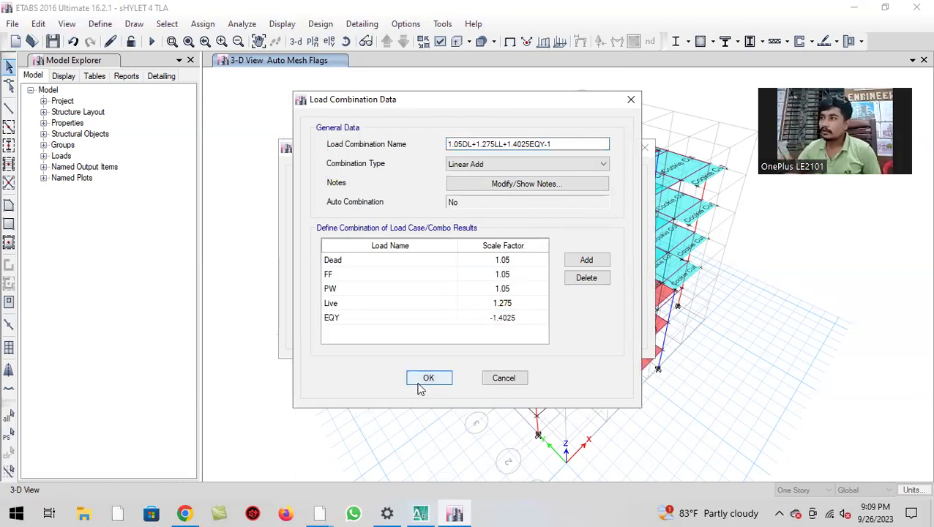
pyautogui.click(422, 384)
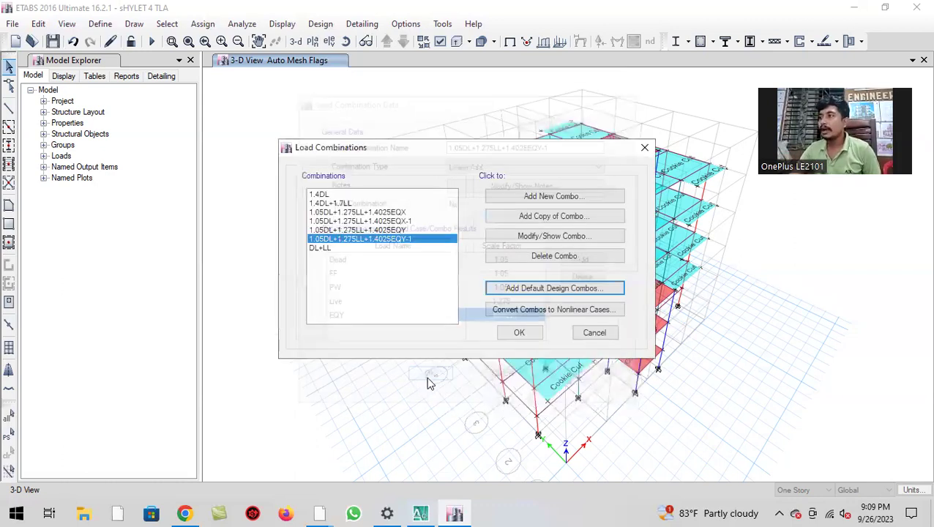
# - Copy the combination with Live and positive EQX as a new combination 1.05DL+1.4025EQX and delete its Live case
pyautogui.click(432, 220)
pyautogui.click(506, 216)
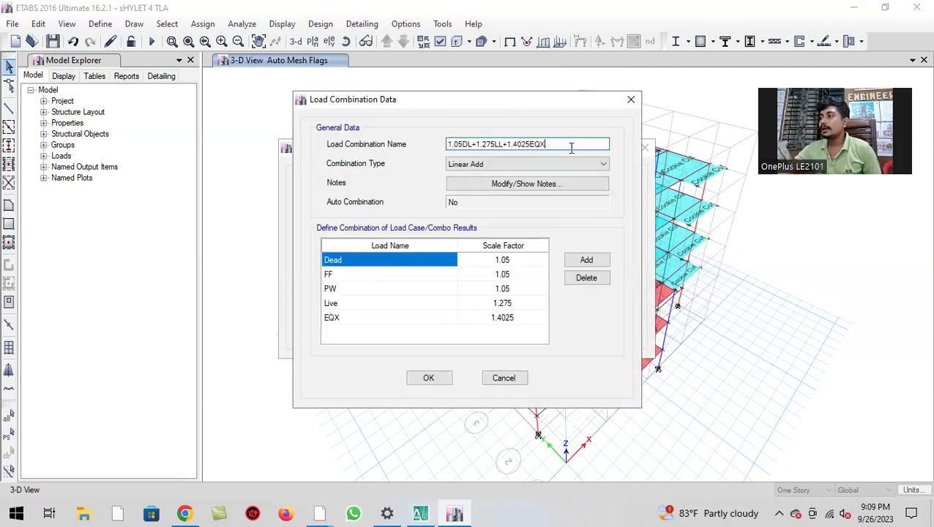
pyautogui.press('BackSpace')
pyautogui.press('BackSpace')
pyautogui.press('BackSpace')
pyautogui.press('BackSpace')
pyautogui.press('BackSpace')
pyautogui.press('BackSpace')
pyautogui.press('BackSpace')
pyautogui.press('BackSpace')
pyautogui.press('BackSpace')
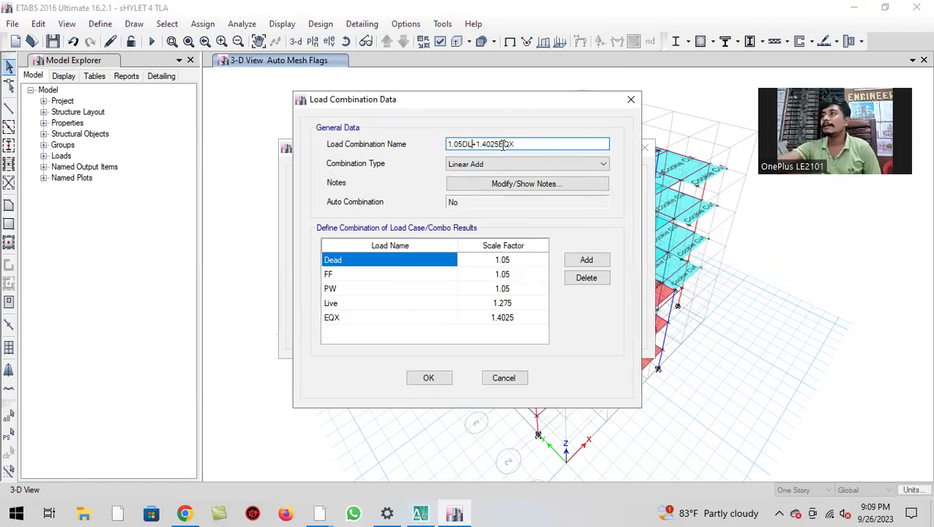
pyautogui.click(524, 304)
pyautogui.click(578, 280)
pyautogui.click(428, 378)
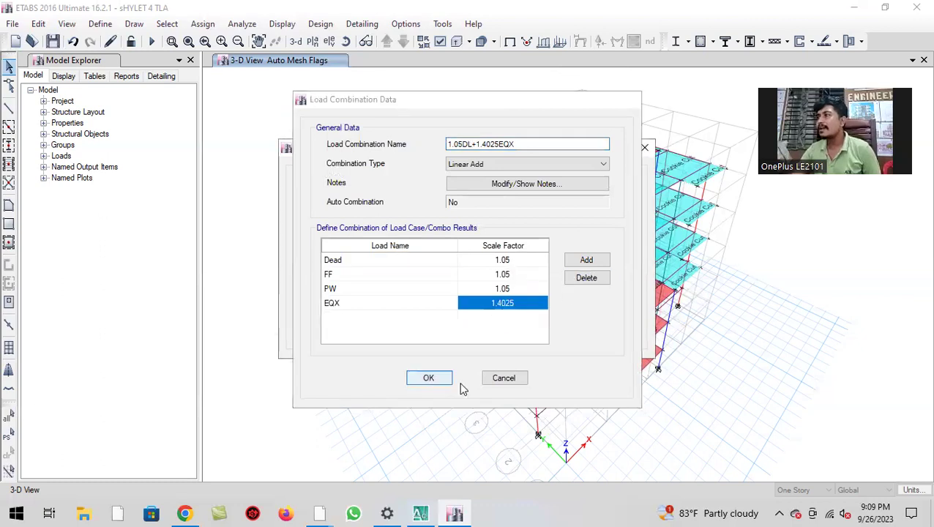
# - Copy 1.05DL+1.4025EQX as 1.05DL+1.4025EQX-1 with an EQX scale factor of -1.4025
pyautogui.click(555, 216)
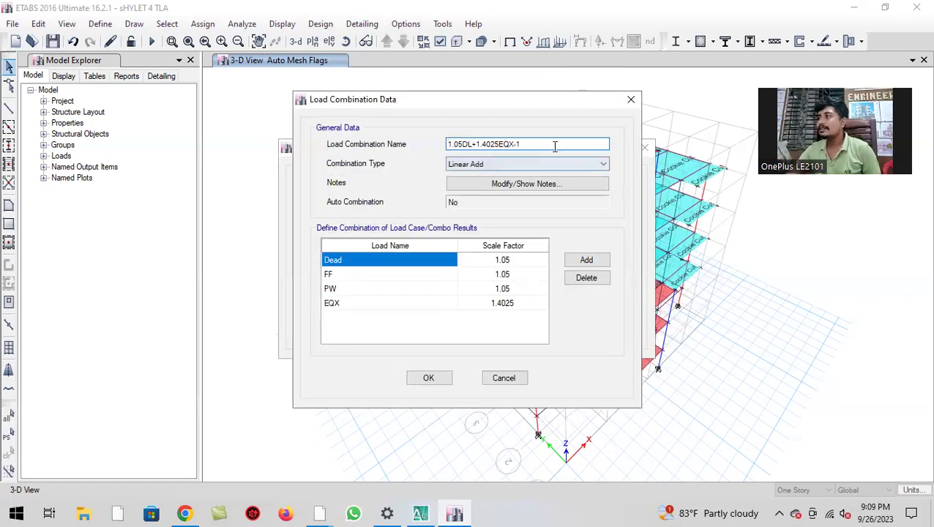
pyautogui.click(503, 303)
pyautogui.click(489, 304)
pyautogui.click(487, 304)
pyautogui.write('-')
pyautogui.click(441, 377)
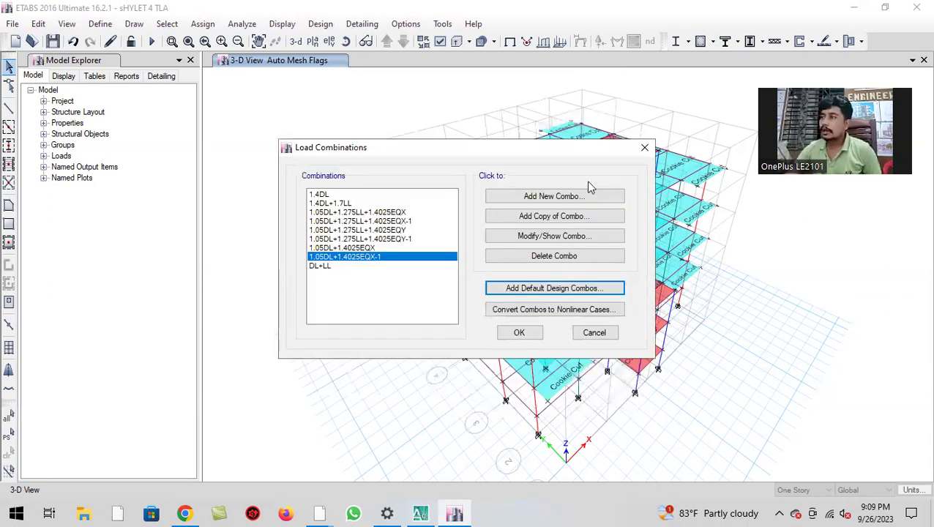
# - Create a combination copy named 1.05DL+1.4025EQY with the EQY case at scale factor 1.4025 instead of EQX
pyautogui.press('Return')
pyautogui.click(537, 148)
pyautogui.hotkey('shift', 'Left')
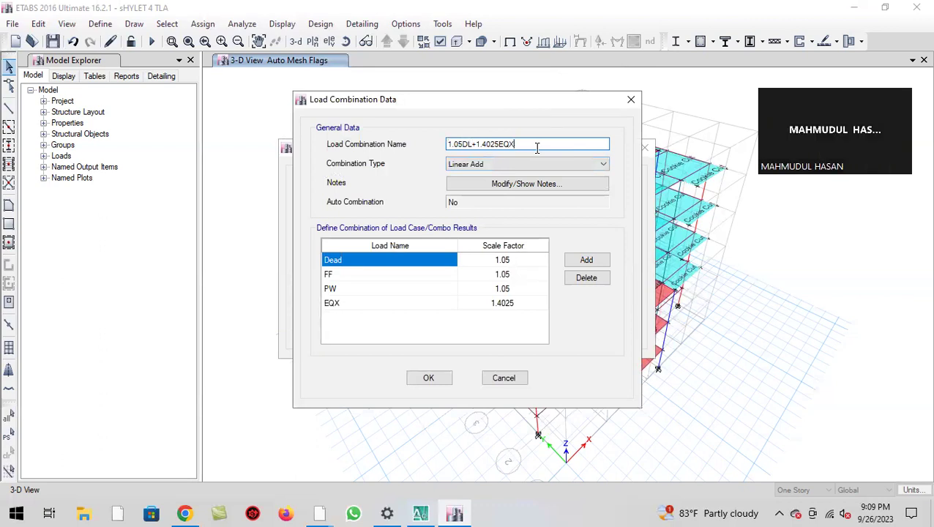
pyautogui.click(375, 303)
pyautogui.click(376, 303)
pyautogui.click(361, 449)
pyautogui.click(427, 378)
# - Copy 1.05DL+1.4025EQY as 1.05DL+1.4025EQY-1 with an EQY scale factor of -1.4025
pyautogui.click(553, 216)
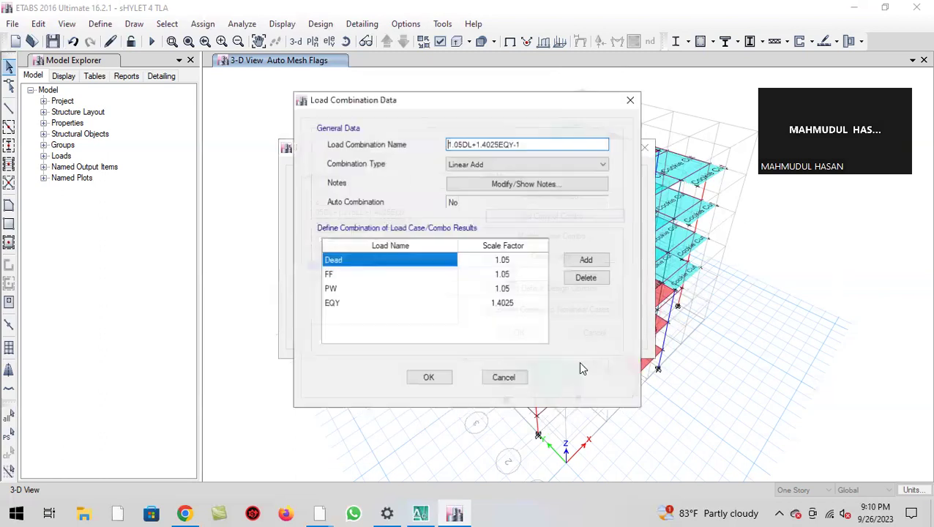
pyautogui.click(485, 303)
pyautogui.click(482, 301)
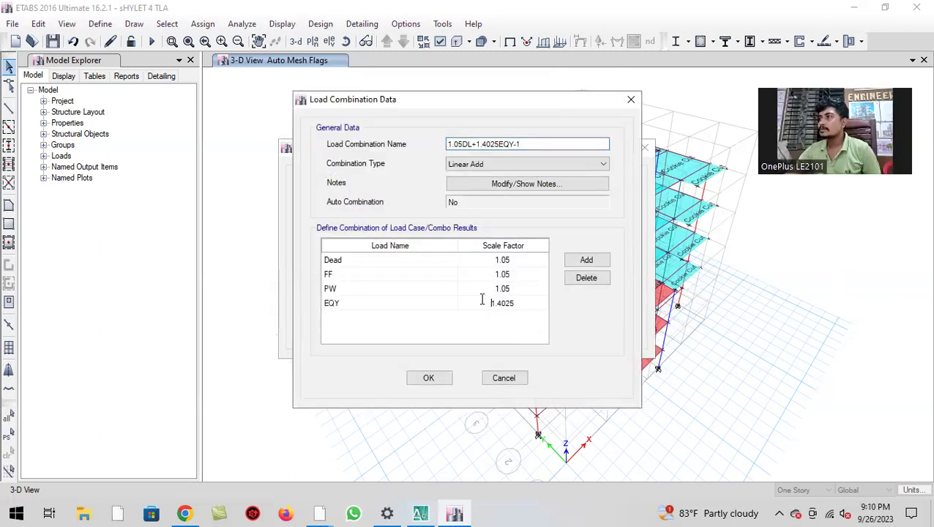
pyautogui.click(428, 378)
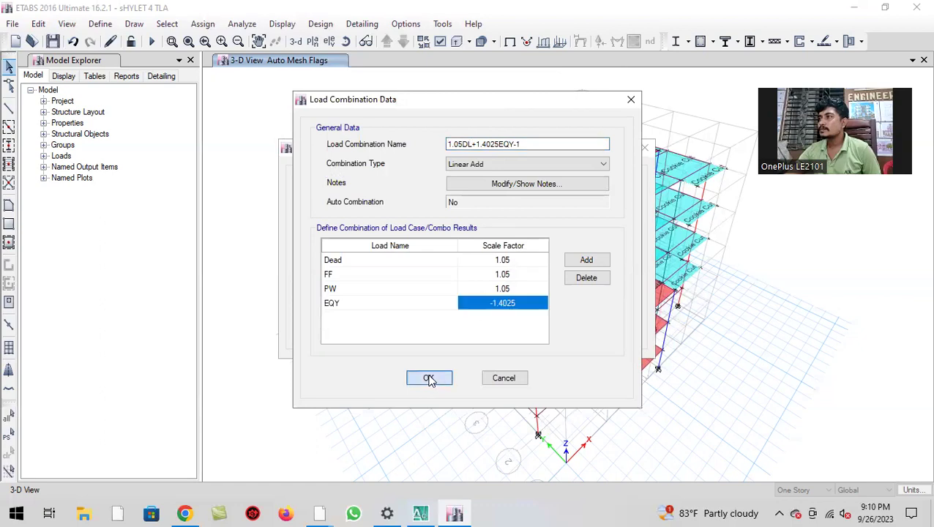
# - Create a copy of combination 1.05DL+1.4025EQX and name it 0.9DL+1.43EQX
pyautogui.click(370, 240)
pyautogui.click(372, 249)
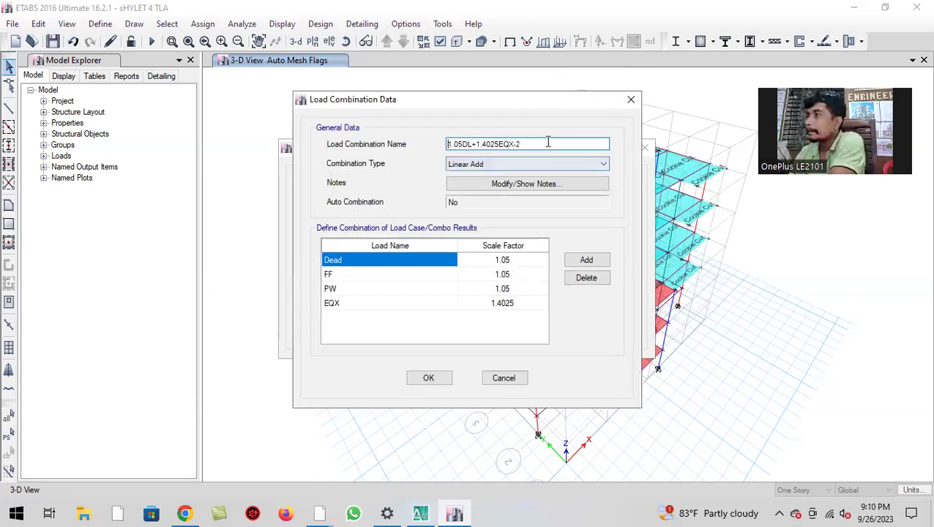
pyautogui.press('BackSpace')
pyautogui.press('BackSpace')
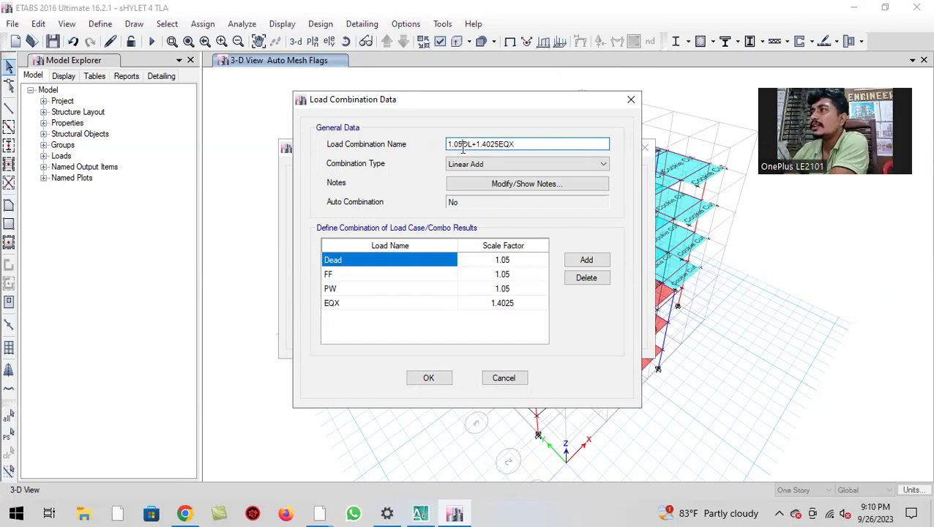
pyautogui.press('BackSpace')
pyautogui.press('BackSpace')
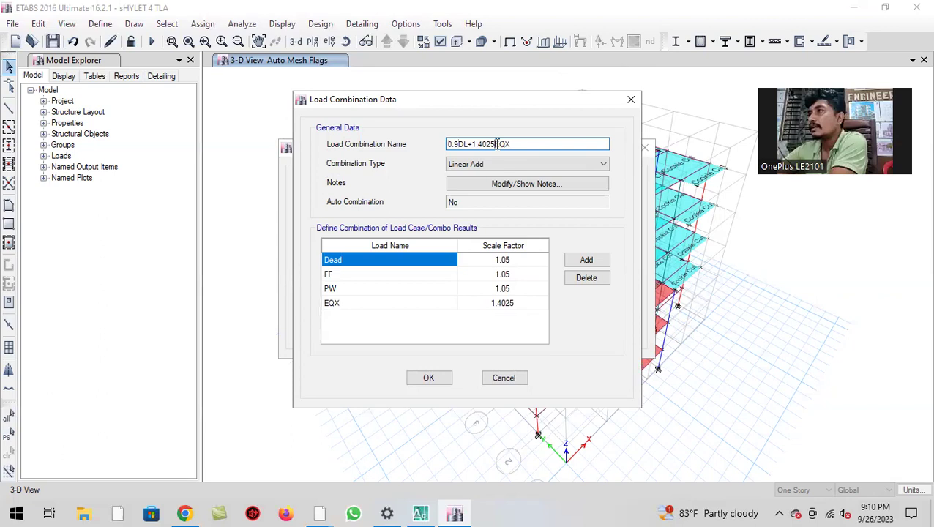
pyautogui.doubleClick(543, 148)
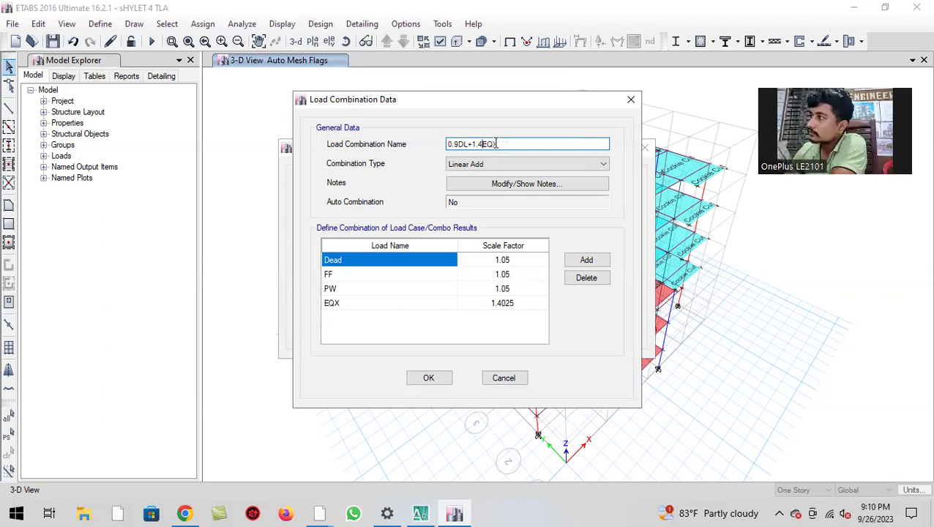
pyautogui.write('3')
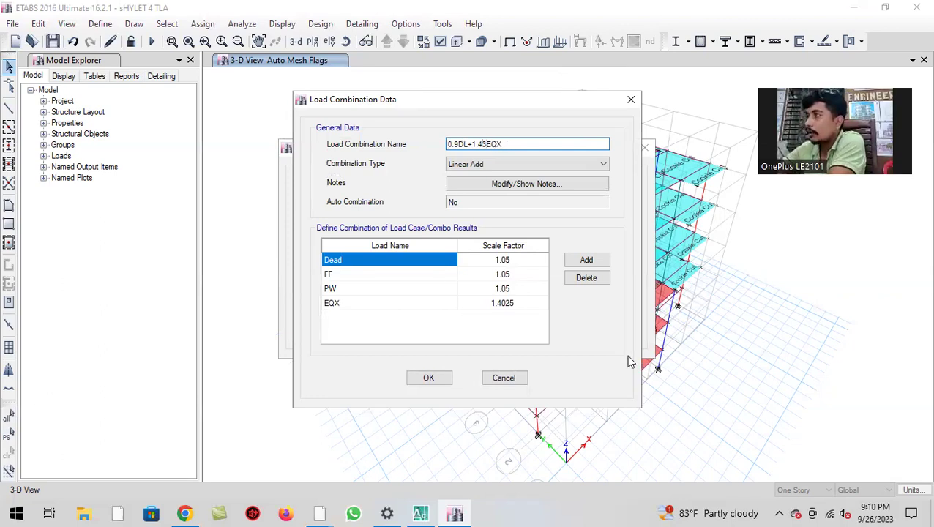
# - Set the scale factors in 0.9DL+1.43EQX to 0.9 for Dead, FF and PW and 1.43 for EQX
pyautogui.click(533, 260)
pyautogui.write('0.9')
pyautogui.click(538, 278)
pyautogui.write('0.9')
pyautogui.click(530, 289)
pyautogui.write('0')
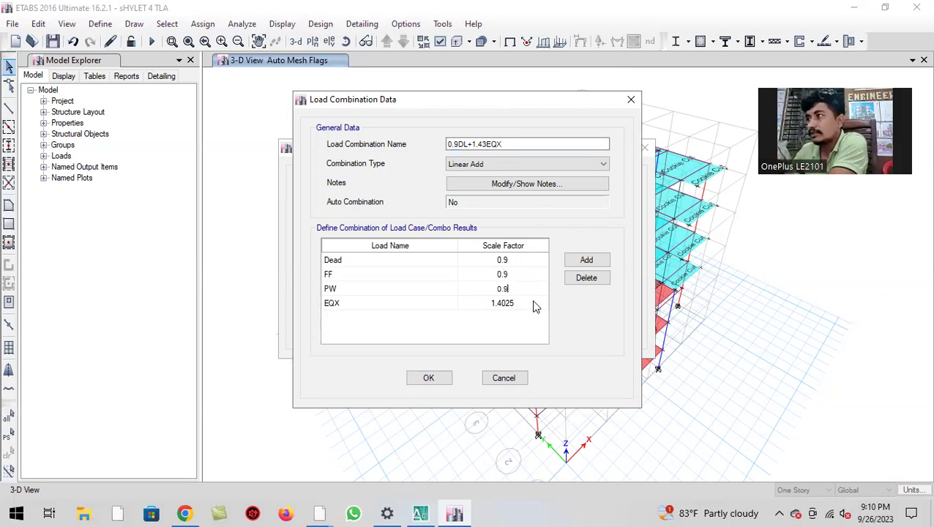
pyautogui.write('.9')
pyautogui.click(535, 304)
pyautogui.write('1.4')
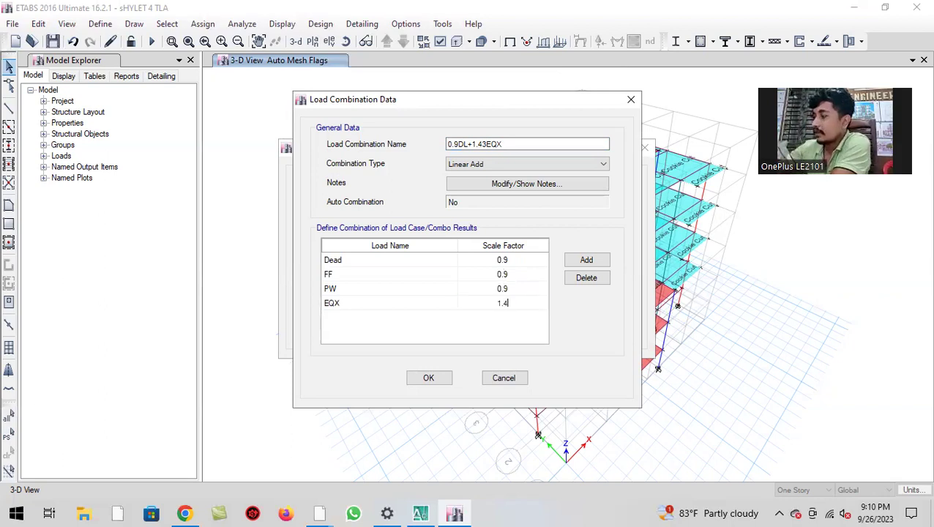
pyautogui.click(430, 378)
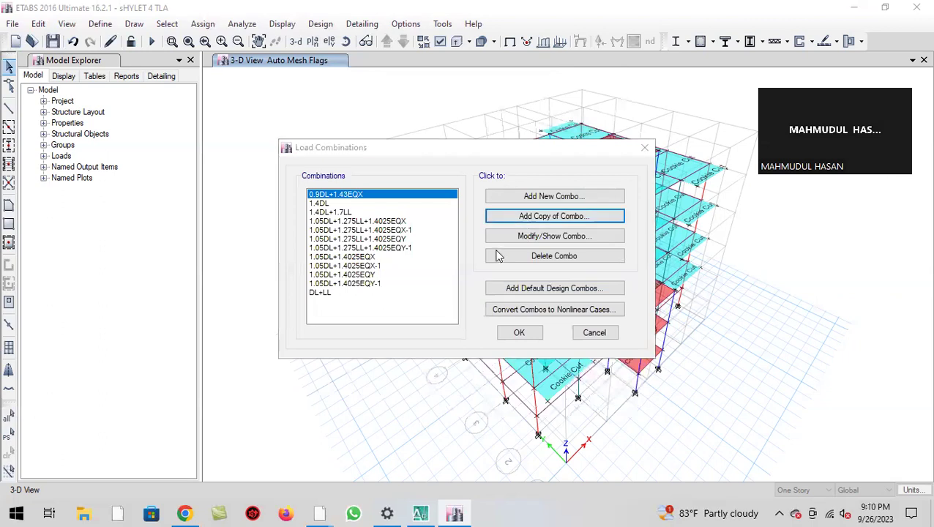
# - Copy 0.9DL+1.43EQX as 0.9DL+1.43EQX-1 and edit the copy's EQX scale factor
pyautogui.press('Return')
pyautogui.click(489, 302)
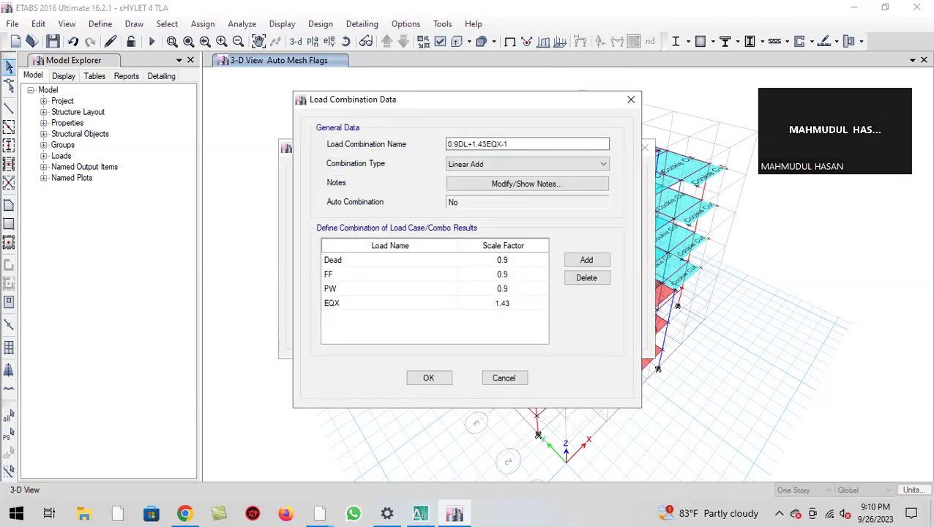
pyautogui.click(428, 378)
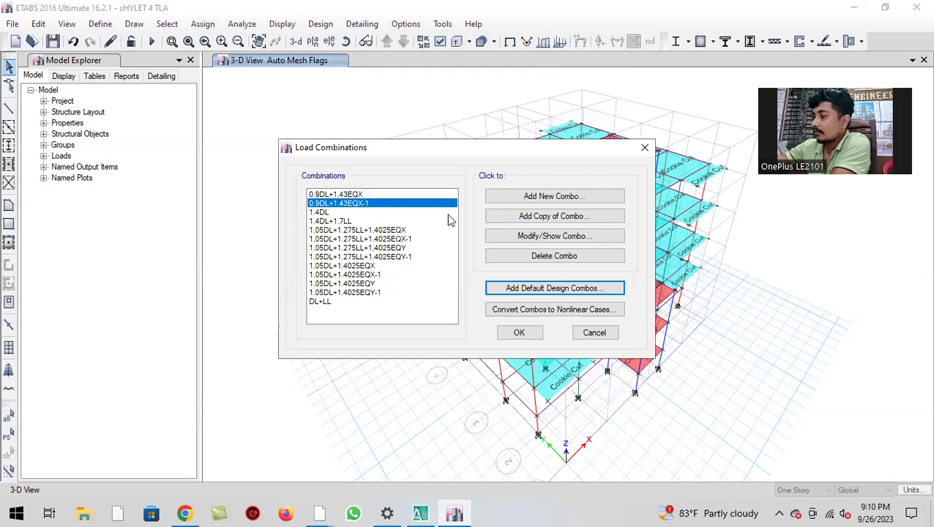
# - Copy 0.9DL+1.43EQX as 0.9DL+1.43EQY, replacing the EQX load case with EQY
pyautogui.click(350, 195)
pyautogui.click(557, 216)
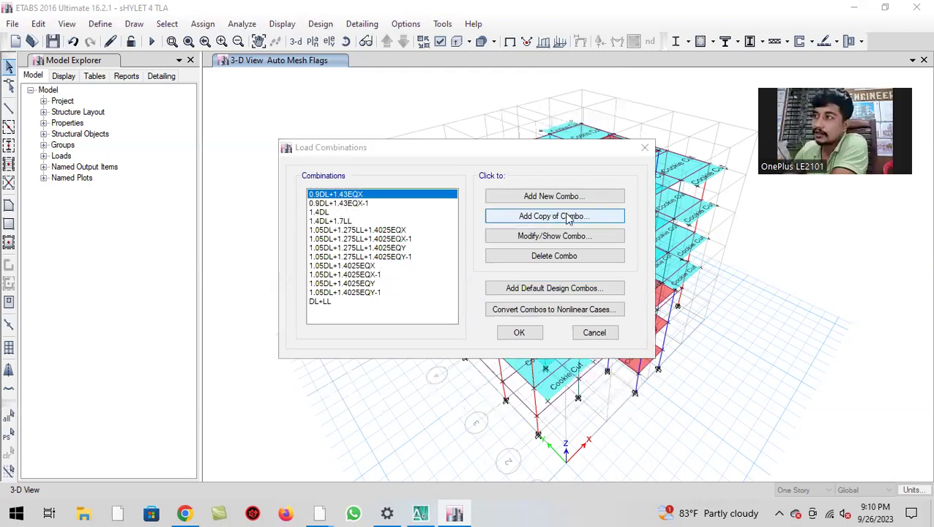
pyautogui.click(532, 144)
pyautogui.press('BackSpace')
pyautogui.press('BackSpace')
pyautogui.press('BackSpace')
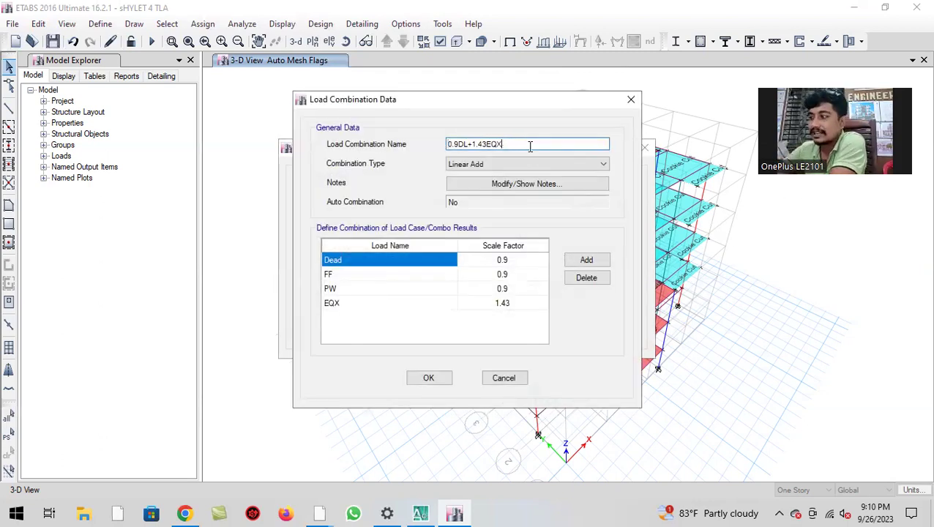
pyautogui.write('Y')
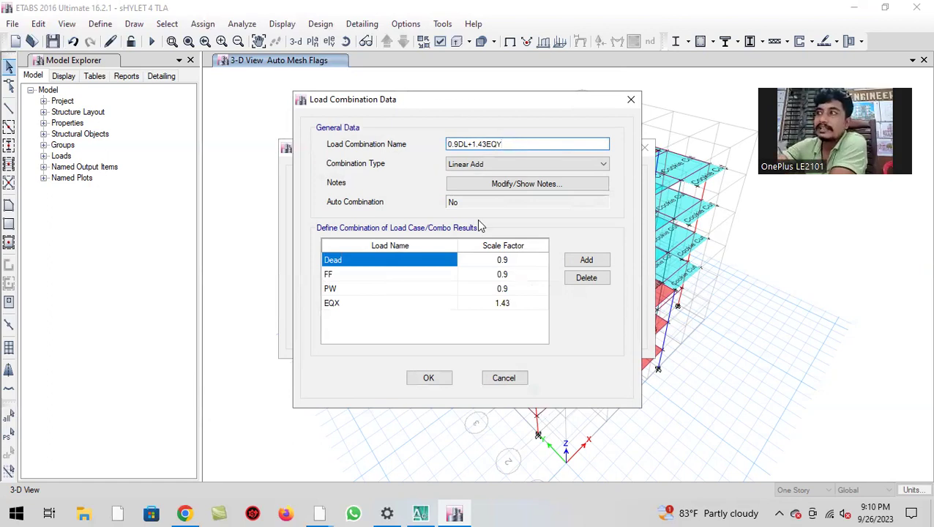
pyautogui.click(399, 303)
pyautogui.click(399, 305)
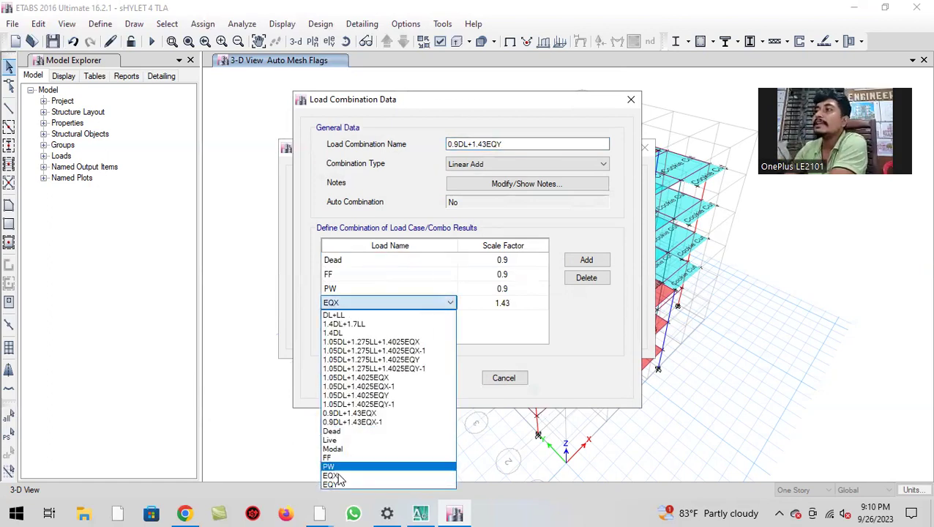
pyautogui.click(336, 484)
pyautogui.click(424, 378)
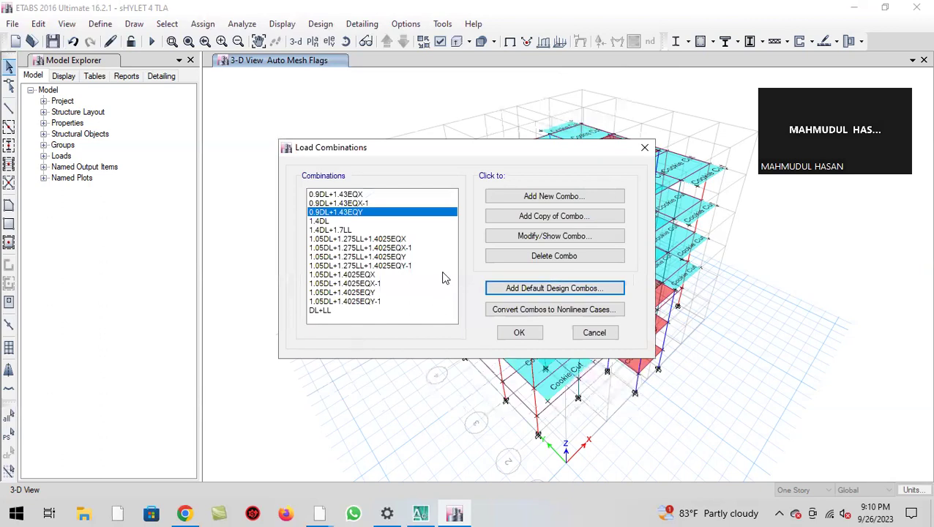
# - Copy 0.9DL+1.43EQY as 0.9DL+1.43EQY-1, edit its EQY scale factor, and save the model with the finished combinations
pyautogui.click(560, 216)
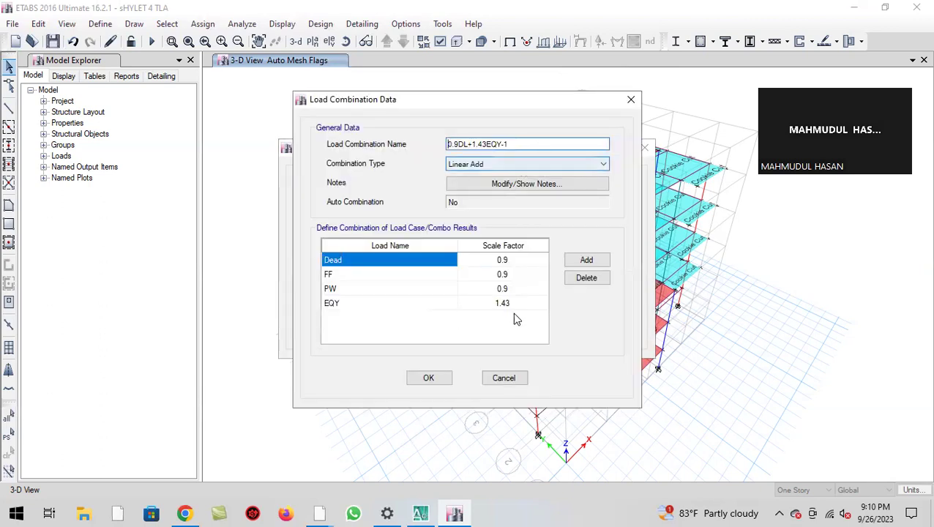
pyautogui.click(486, 306)
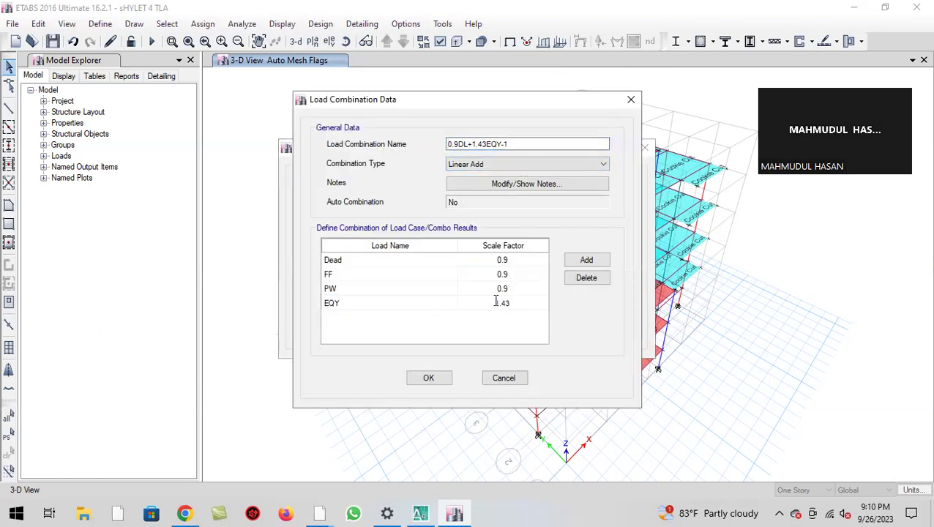
pyautogui.click(430, 379)
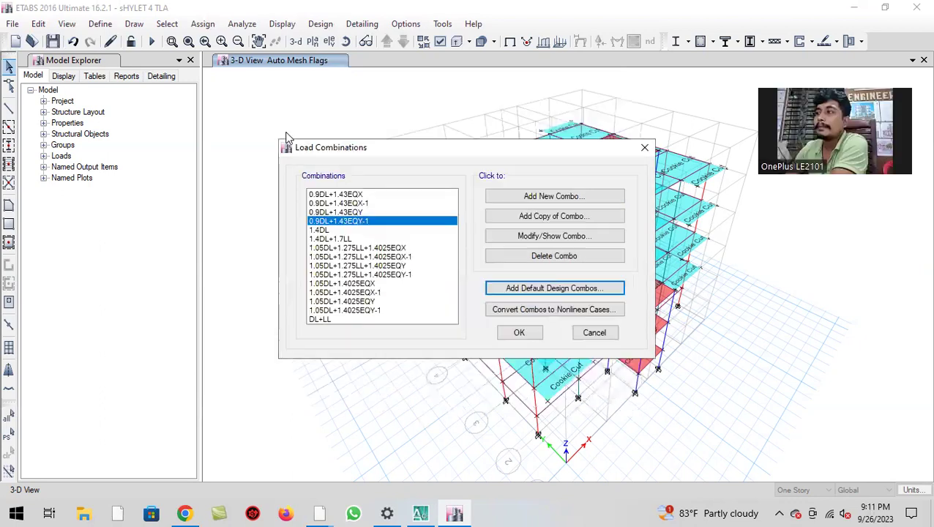
pyautogui.click(516, 336)
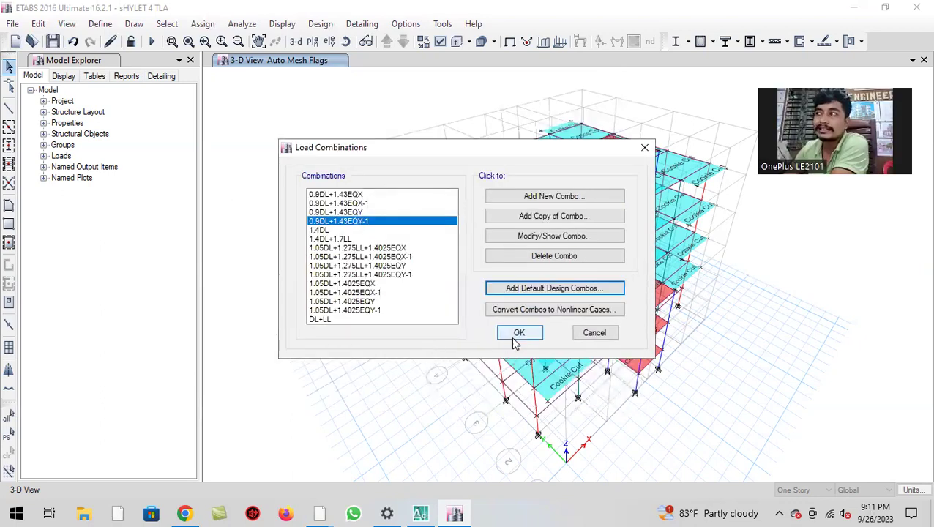
pyautogui.click(53, 41)
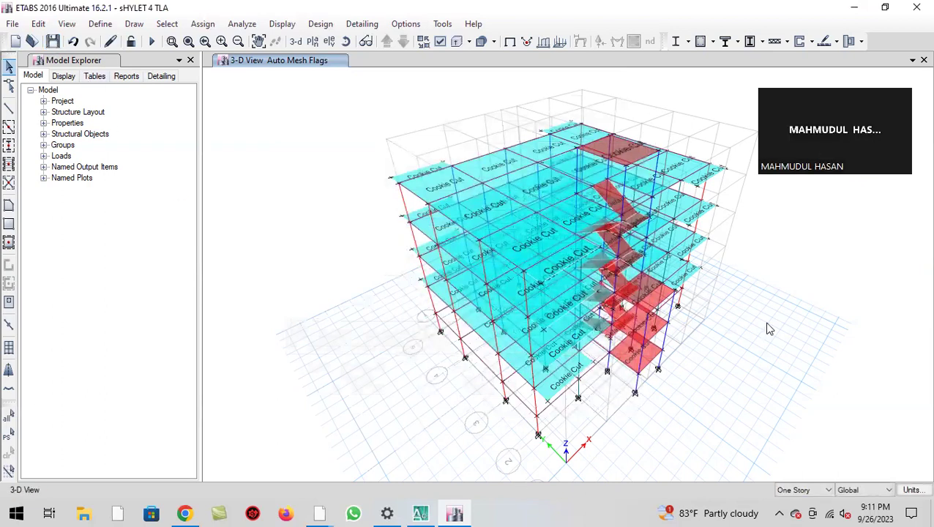
# - Check the model with all check options selected and run the analysis
pyautogui.click(347, 42)
pyautogui.moveTo(392, 382); pyautogui.dragTo(367, 392)
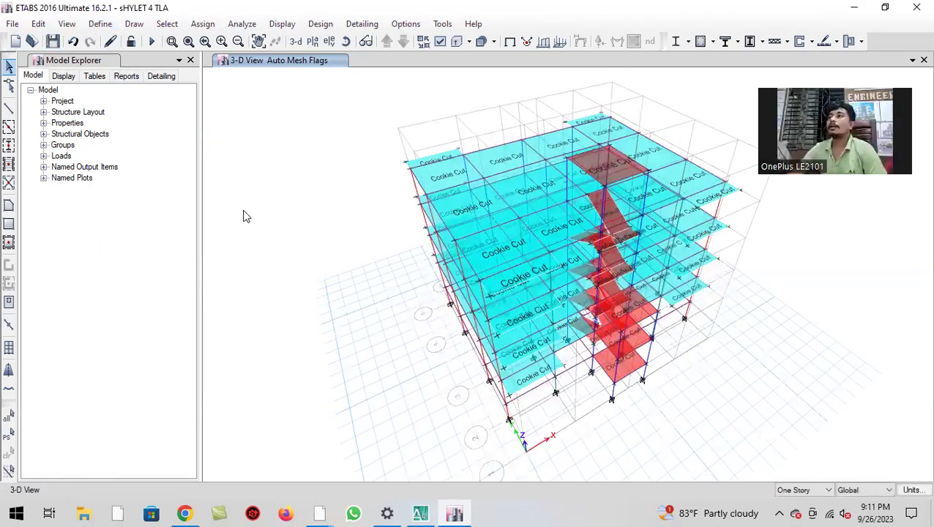
pyautogui.click(242, 23)
pyautogui.click(276, 41)
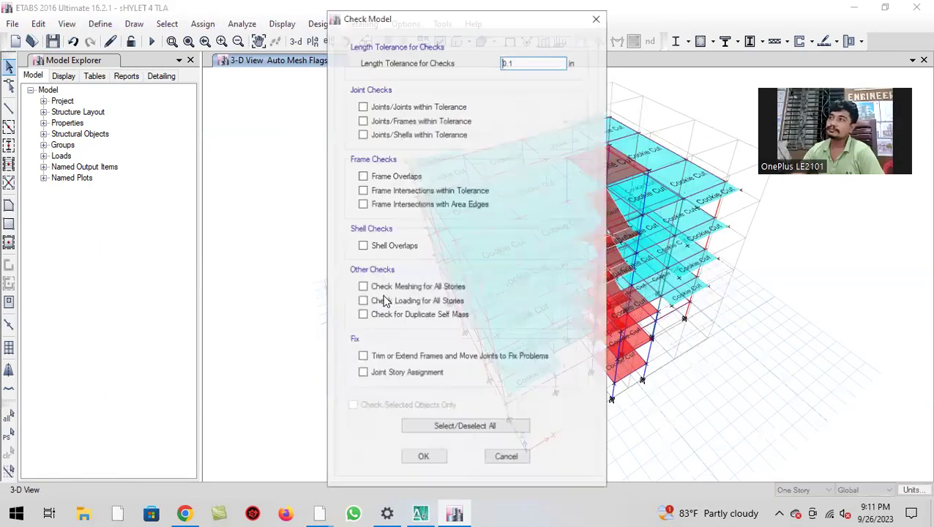
pyautogui.click(448, 427)
pyautogui.click(422, 458)
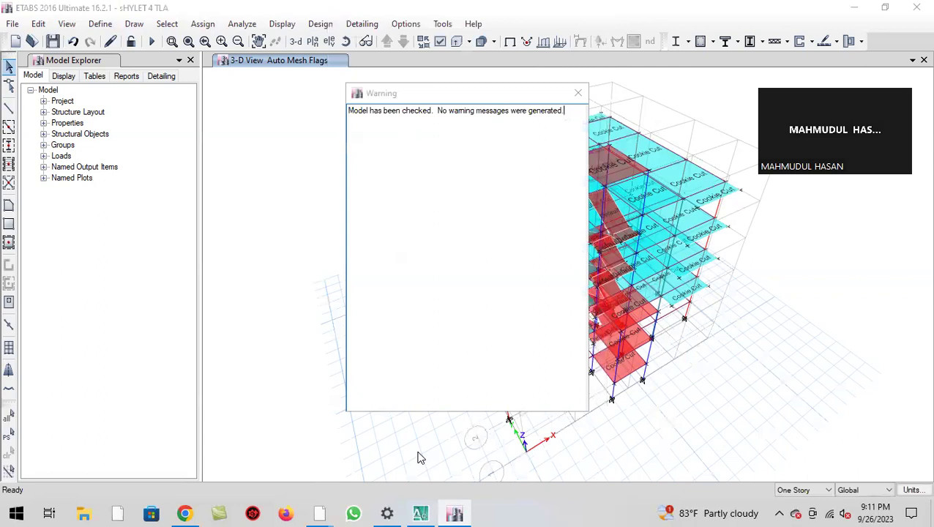
pyautogui.click(578, 93)
pyautogui.click(150, 42)
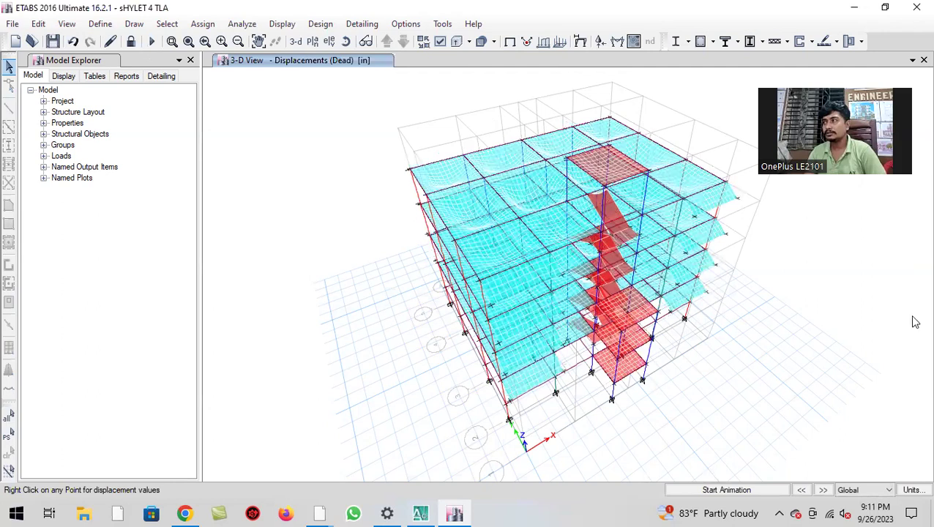
pyautogui.click(669, 511)
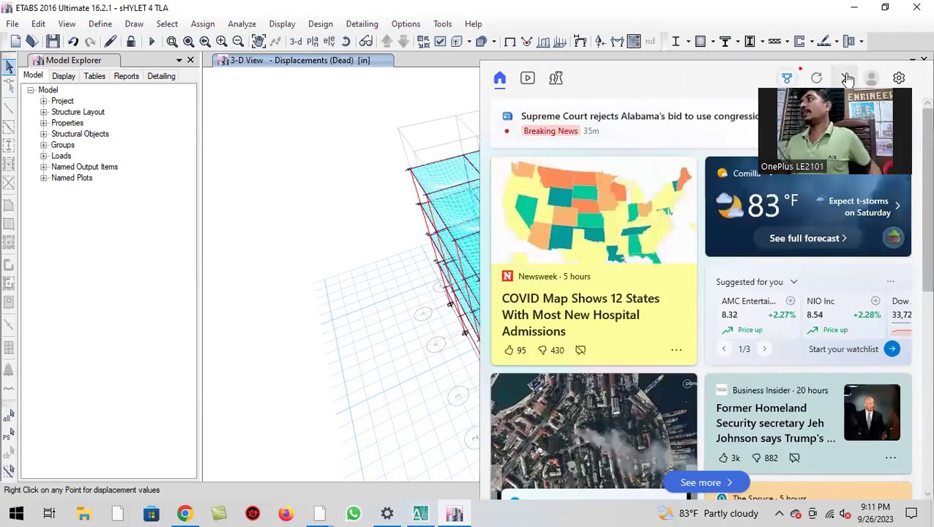
pyautogui.click(578, 119)
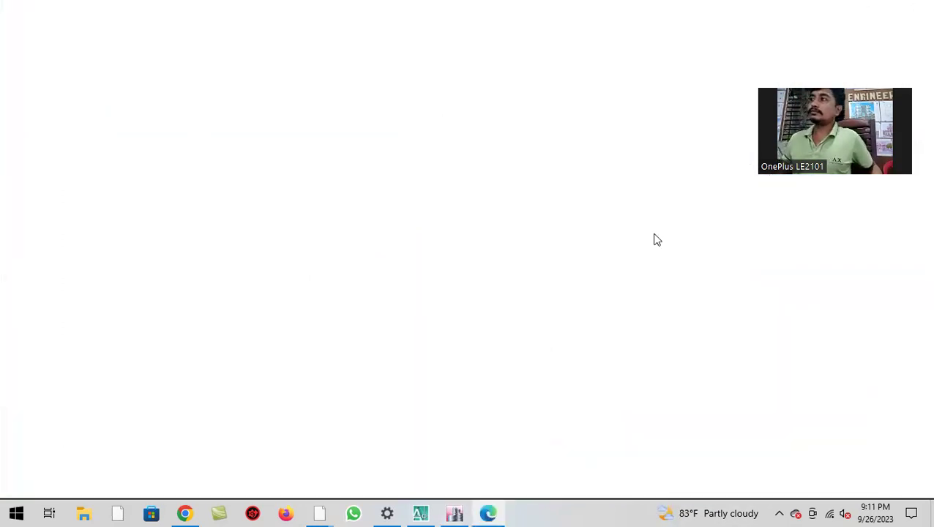
pyautogui.click(913, 8)
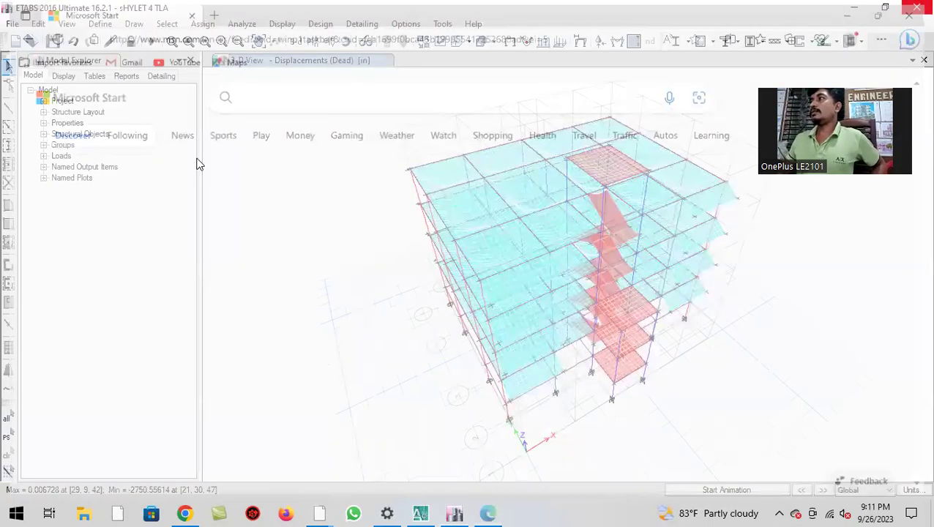